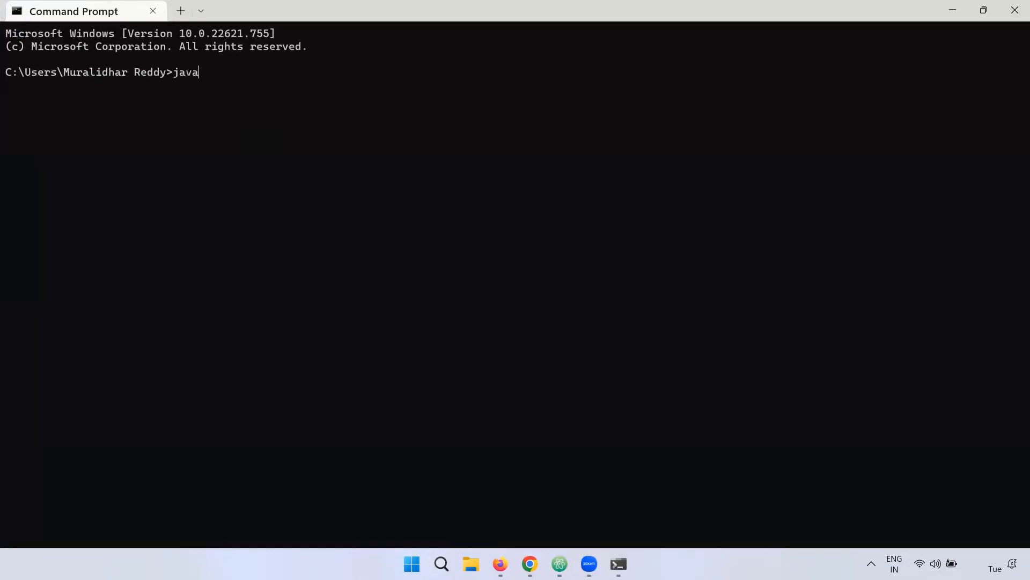
Check the installed Java version with java -version and highlight the version line in the output
type("-version")
key("Return")
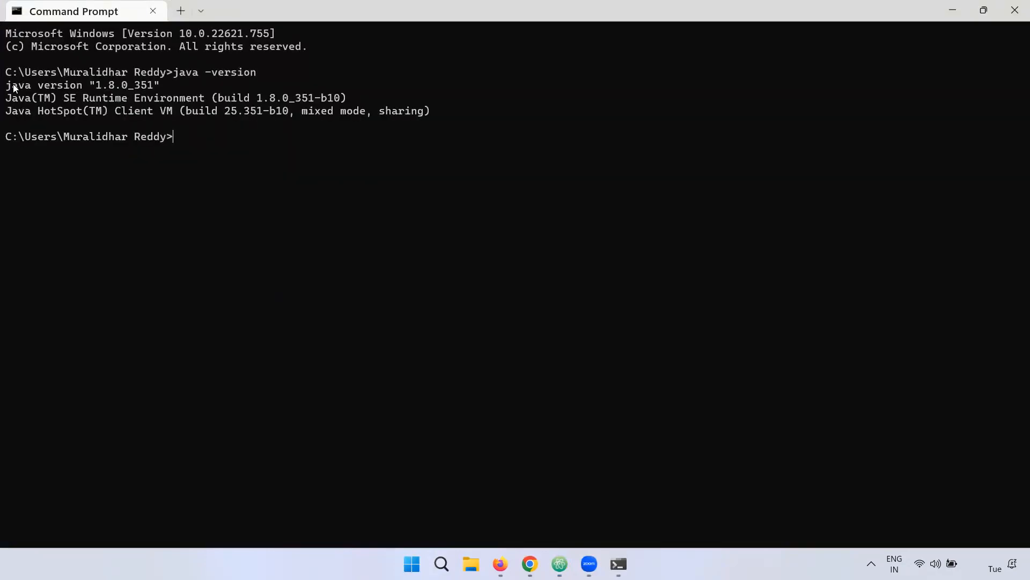
left_click_drag(13, 87, 181, 95)
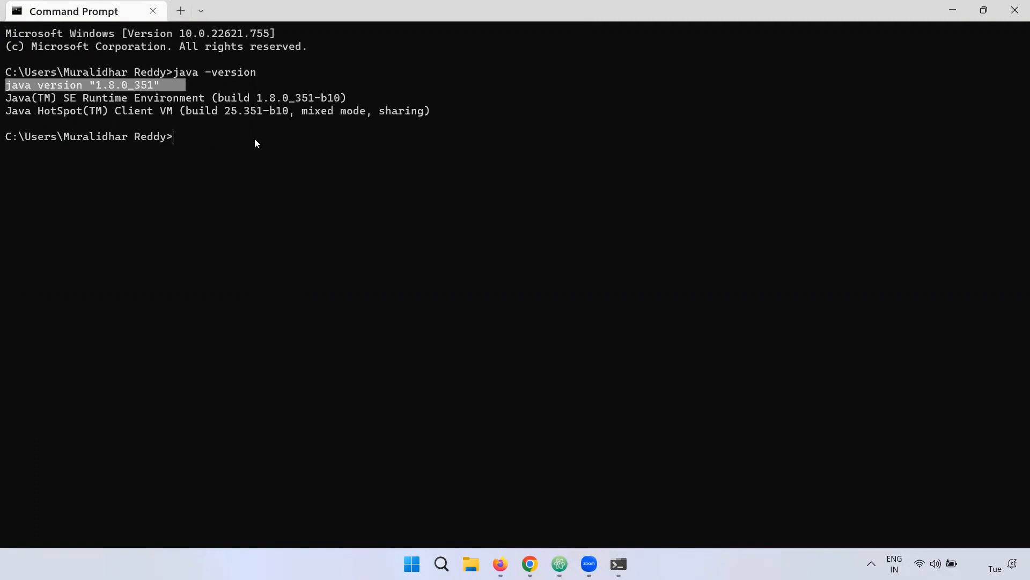
left_click(203, 148)
Switch to the Maven installation notes in Atom and review Step 1 on Java and Step 2 on downloading the Maven zip
left_click(560, 563)
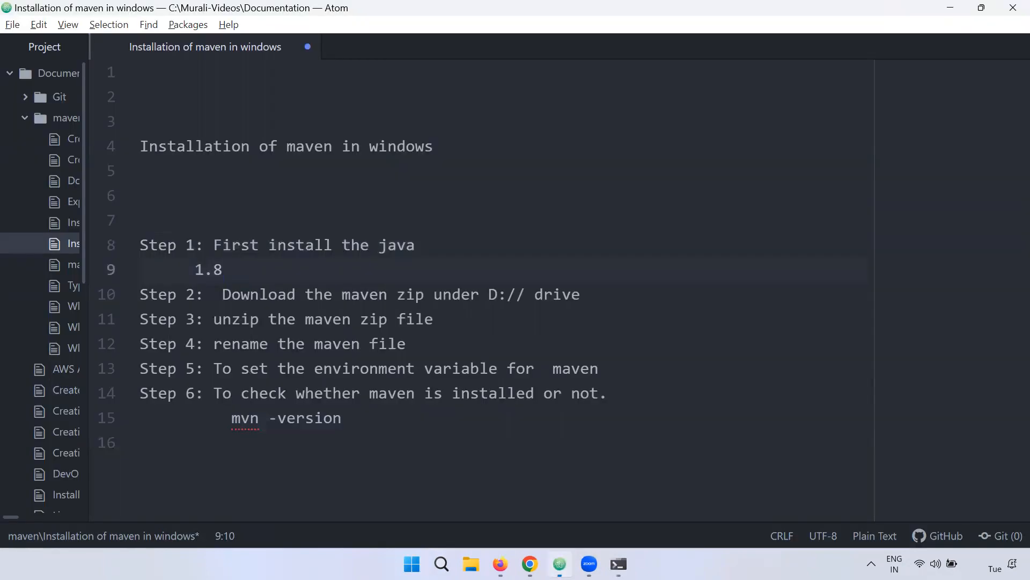
left_click_drag(244, 264, 159, 242)
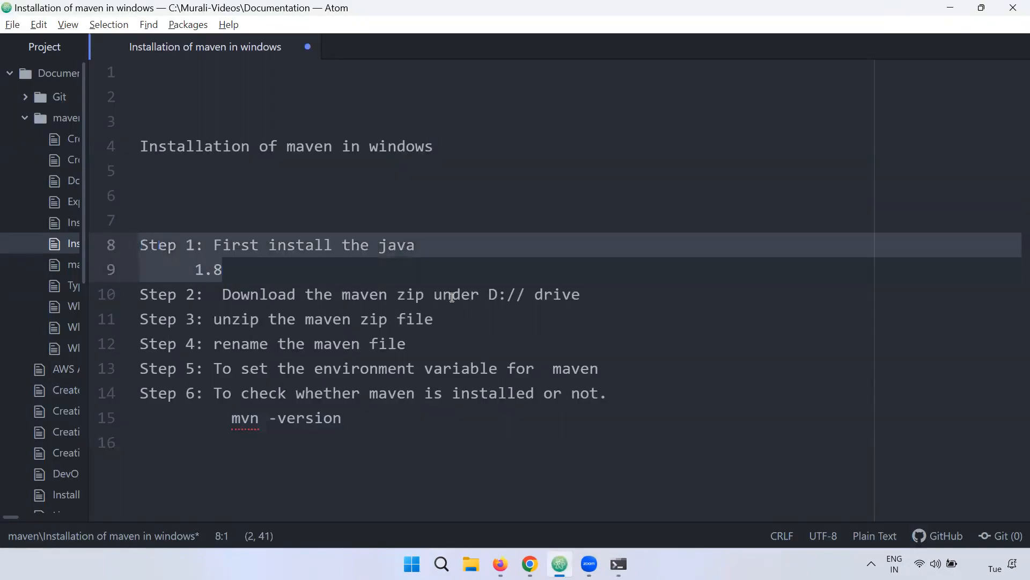
left_click_drag(581, 294, 231, 294)
left_click(306, 294)
left_click_drag(489, 294, 602, 294)
double_click(246, 299)
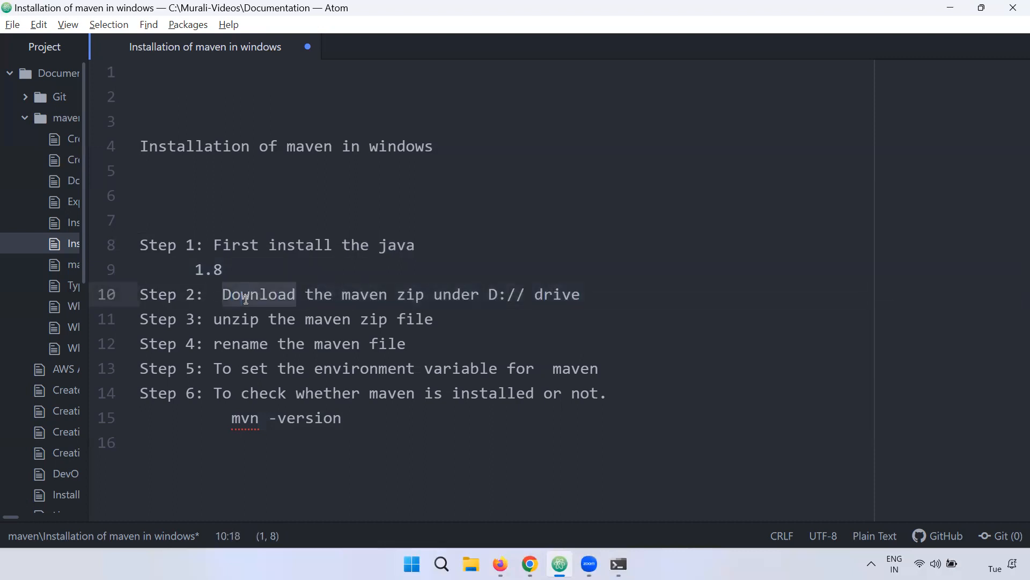
double_click(405, 295)
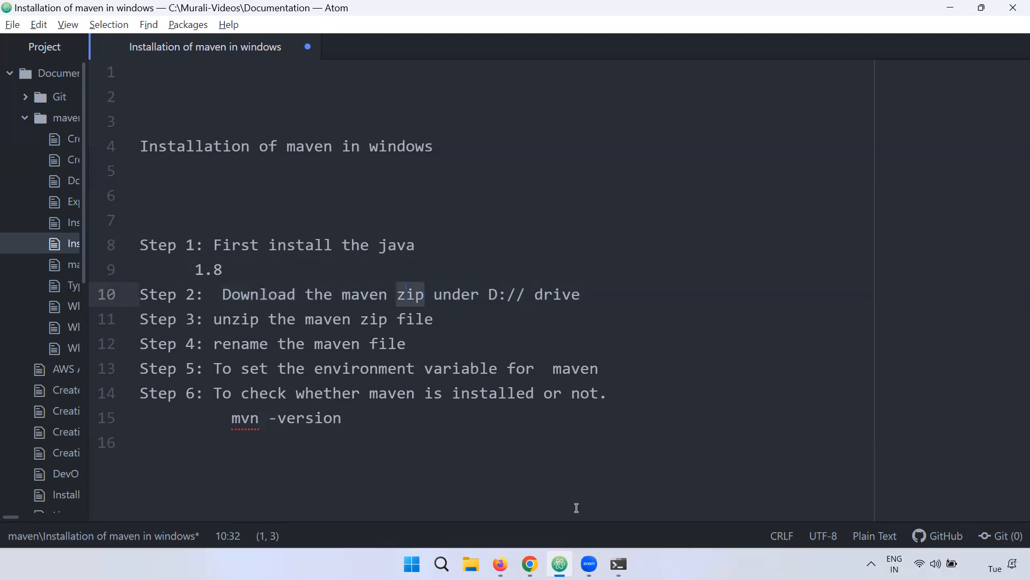
Switch to Chrome and search Google for "maven download"
left_click(530, 564)
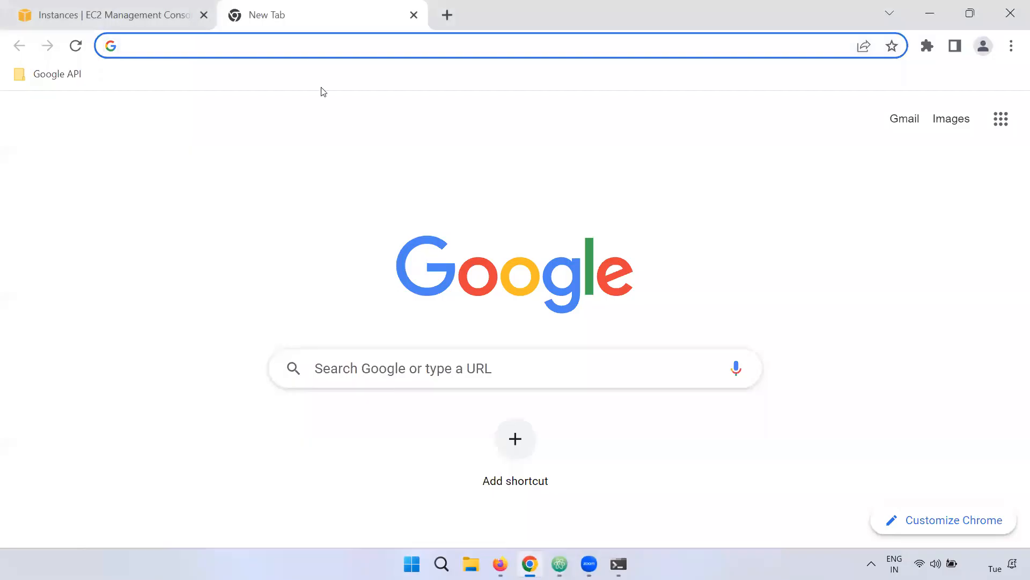
left_click(305, 48)
type("mav")
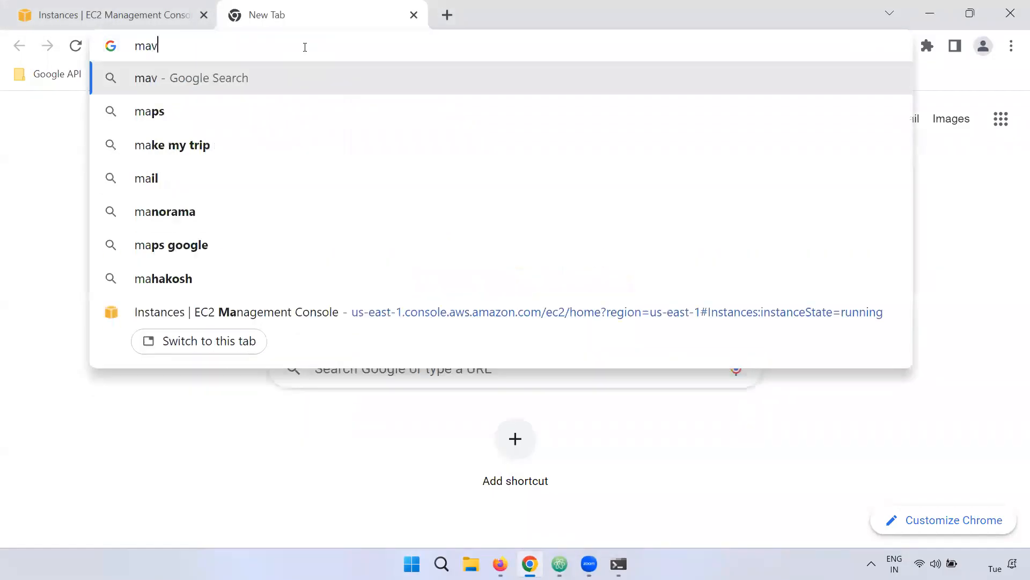
type("en download")
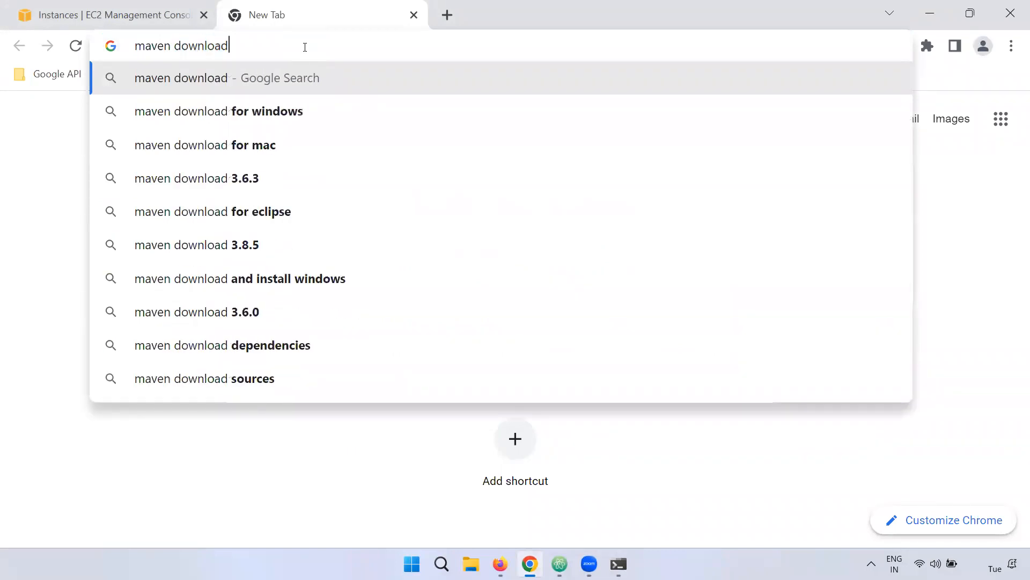
key("Return")
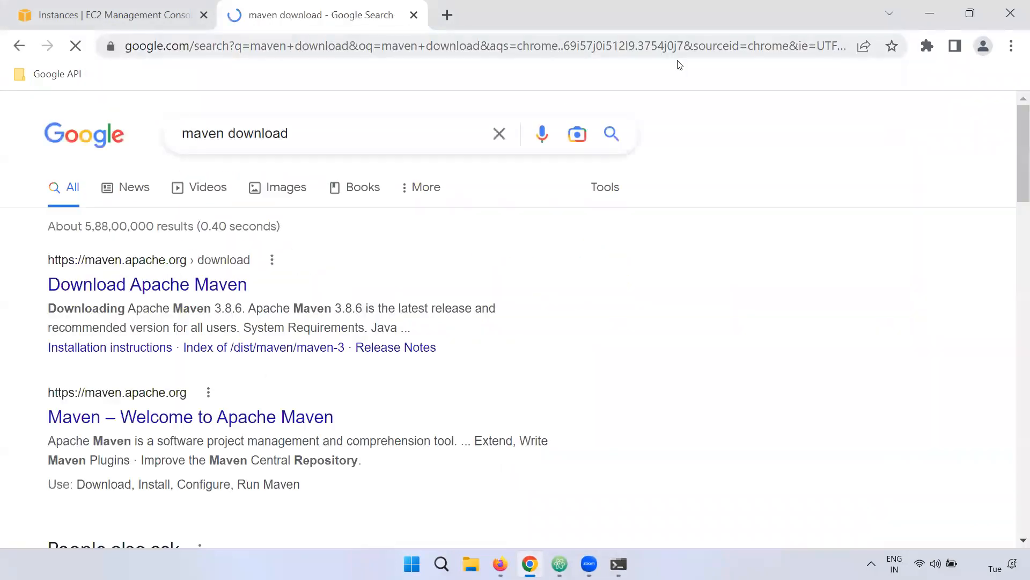
Open the Download Apache Maven page and download the binary zip archive apache-maven-3.8.6-bin.zip
left_click(181, 293)
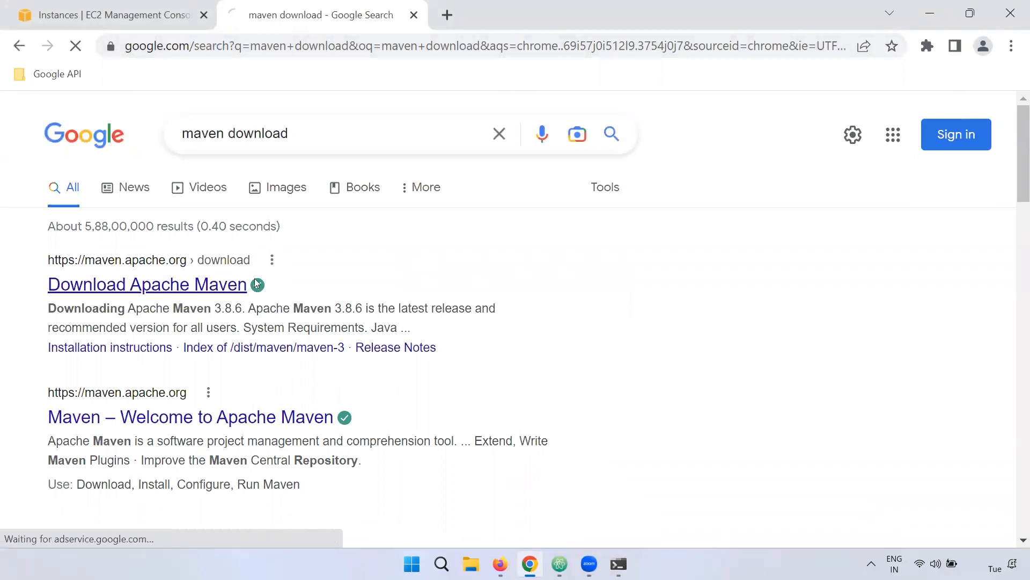
scroll(526, 321, "down", 6)
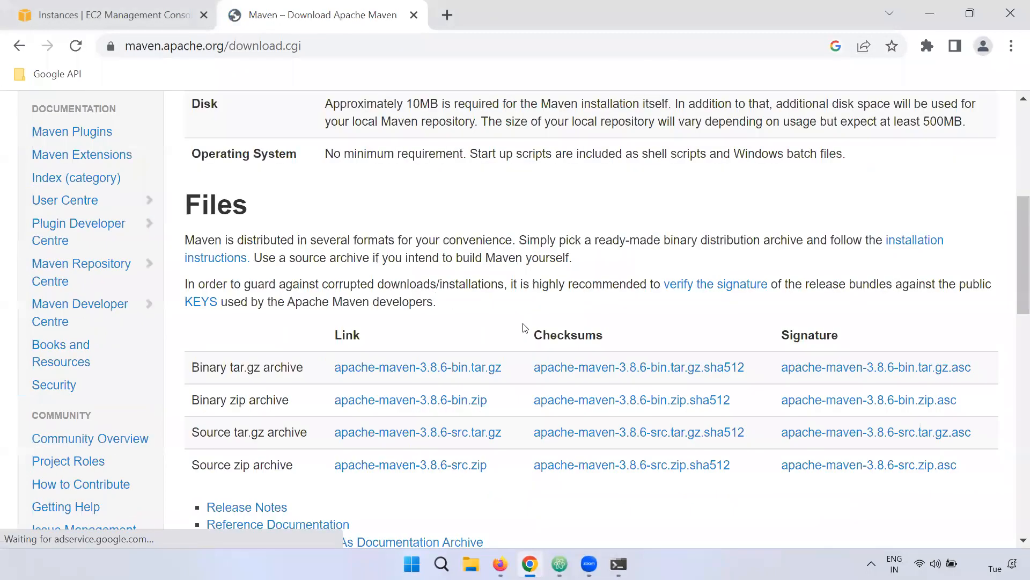
scroll(525, 325, "down", 3)
left_click_drag(494, 224, 200, 229)
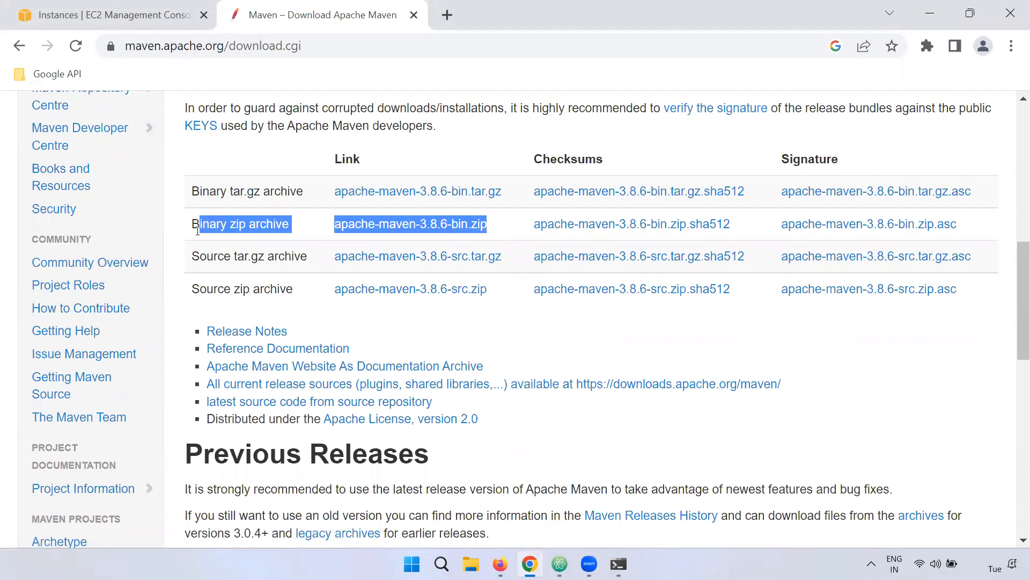
left_click(558, 349)
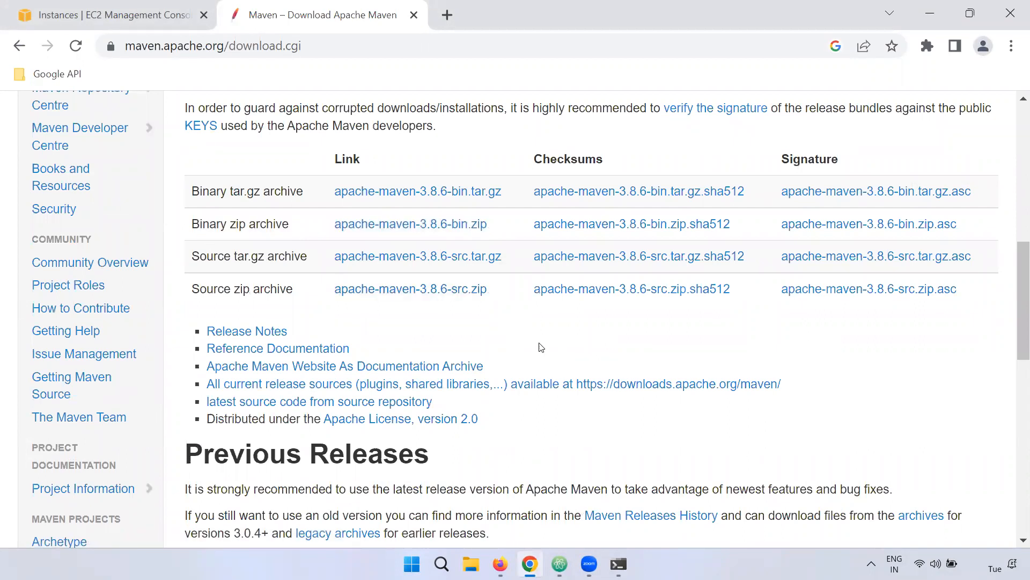
left_click(447, 227)
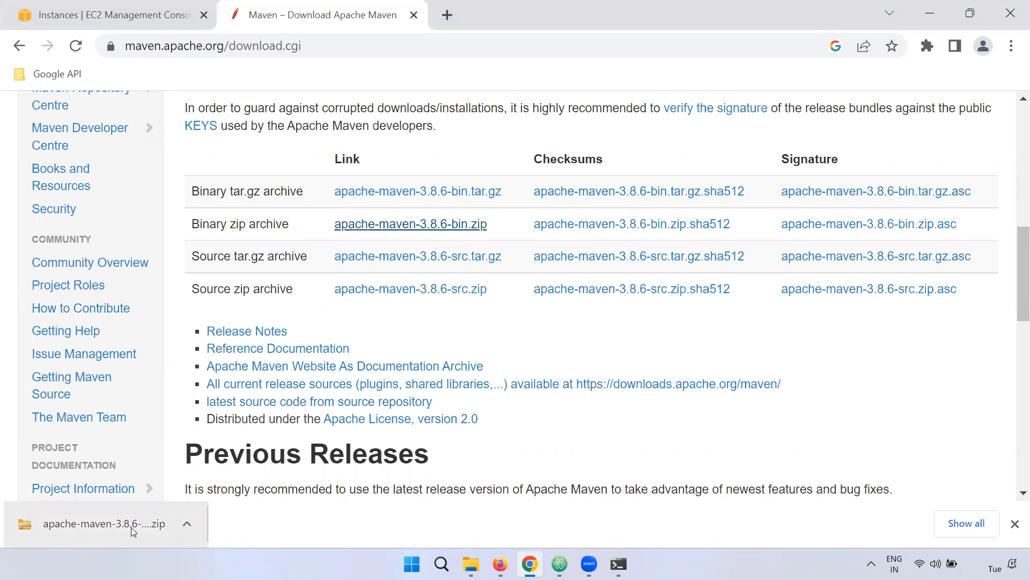
Go to the Downloads folder in File Explorer and select the apache-maven-3.8.6-bin zip file
left_click(150, 531)
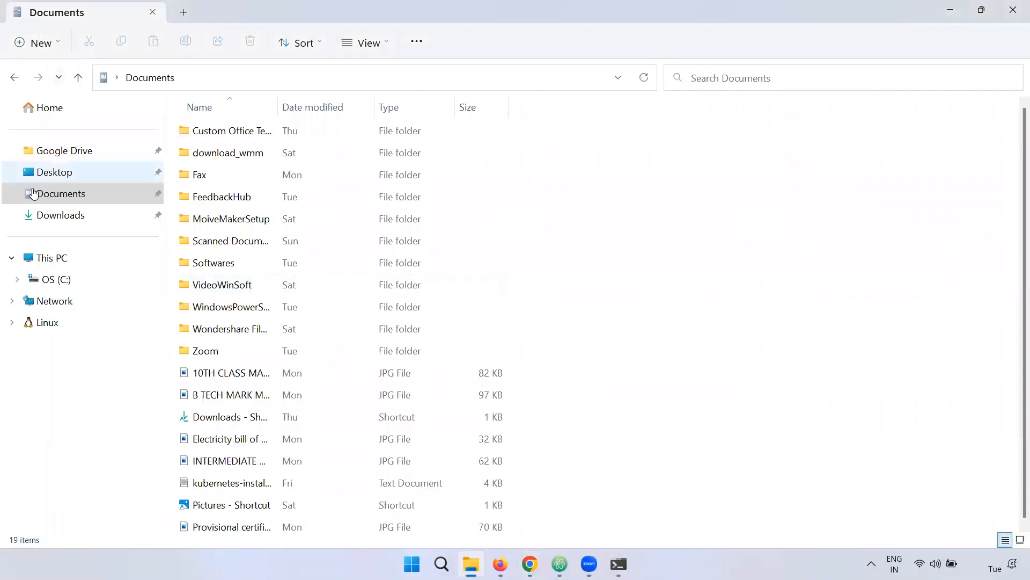
left_click(61, 214)
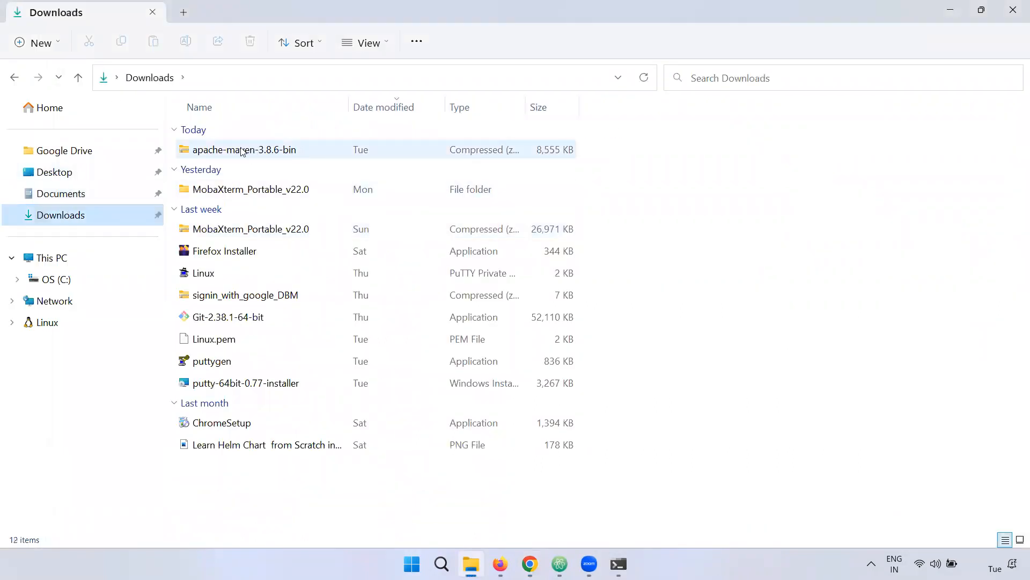
left_click(269, 153)
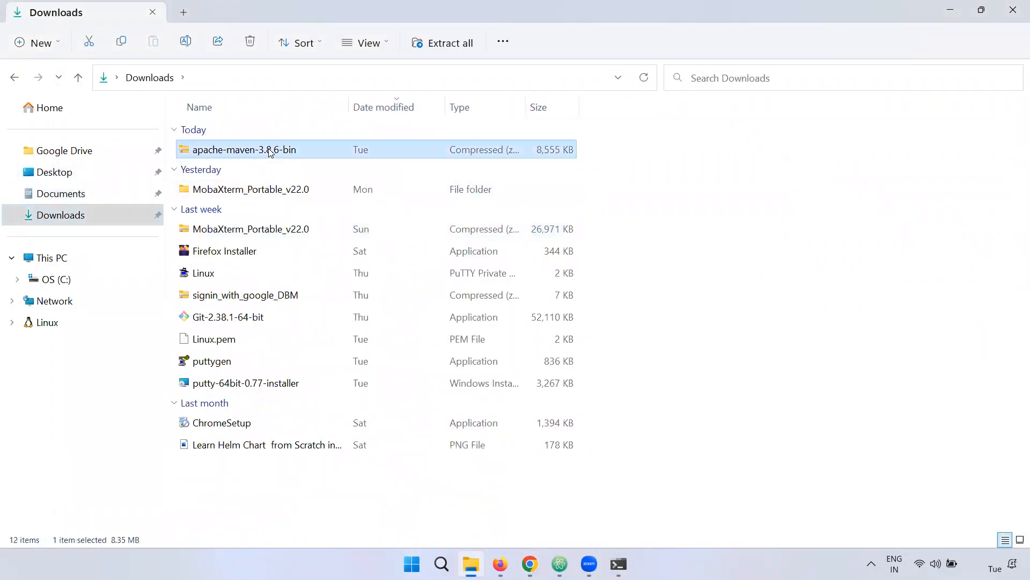
Switch to the Atom notes and check the unzip step and the Documents folder named as the zip's location
left_click(560, 564)
left_click_drag(435, 319, 111, 317)
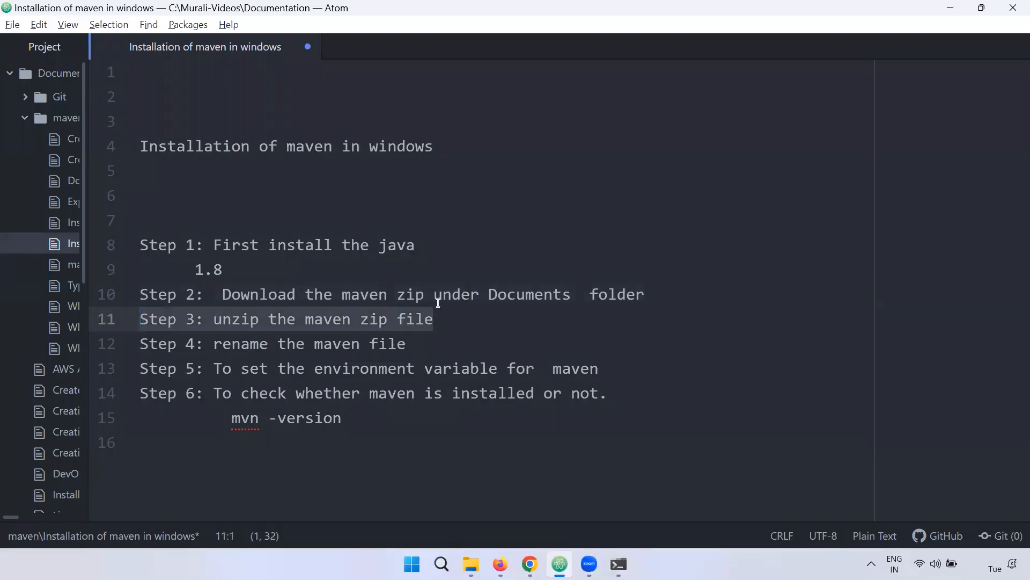
left_click_drag(490, 294, 571, 299)
Return to File Explorer and copy the apache-maven-3.8.6-bin zip from Downloads into the Documents\Softwares folder
key("alt+Tab")
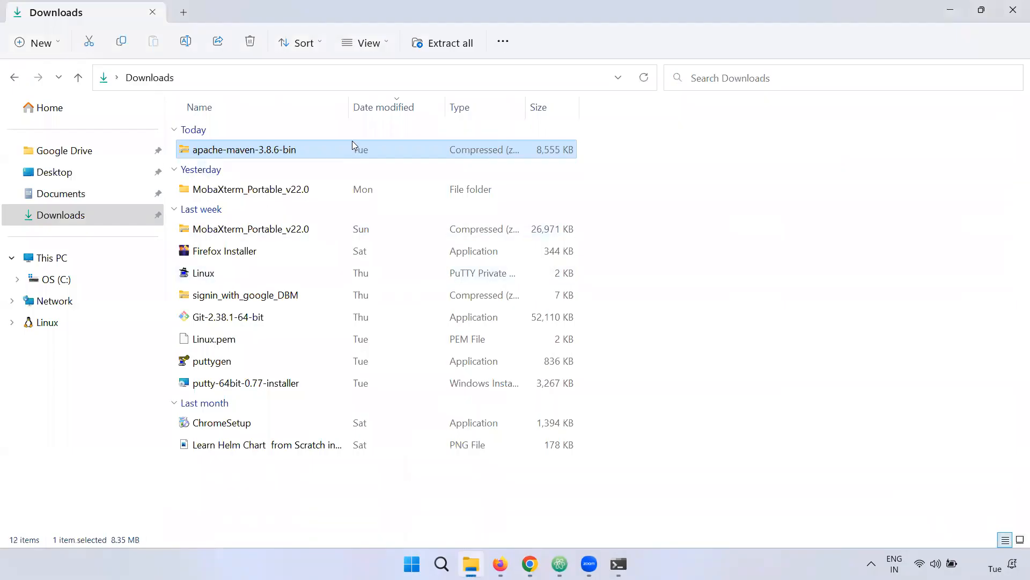
right_click(352, 144)
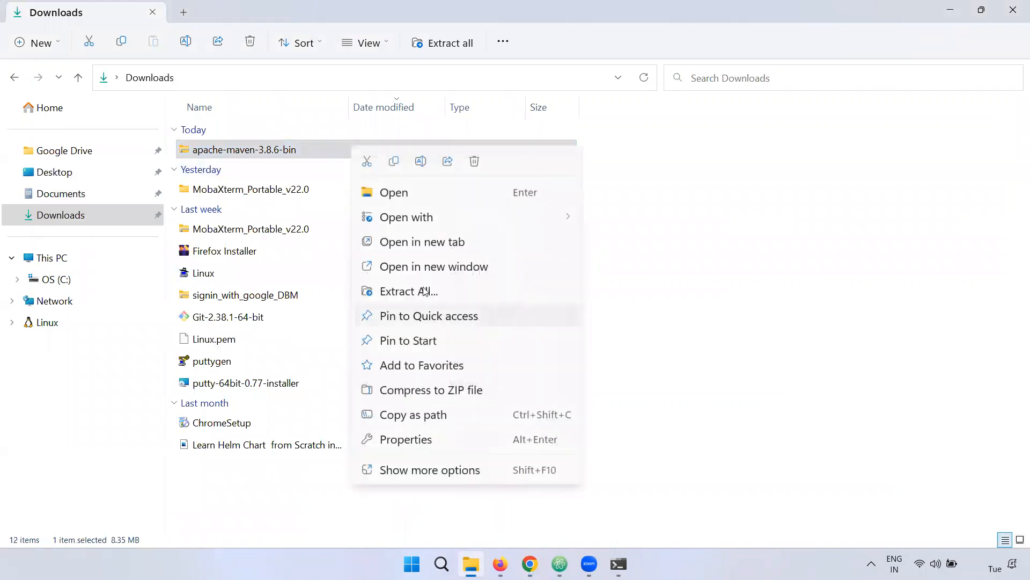
left_click(290, 154)
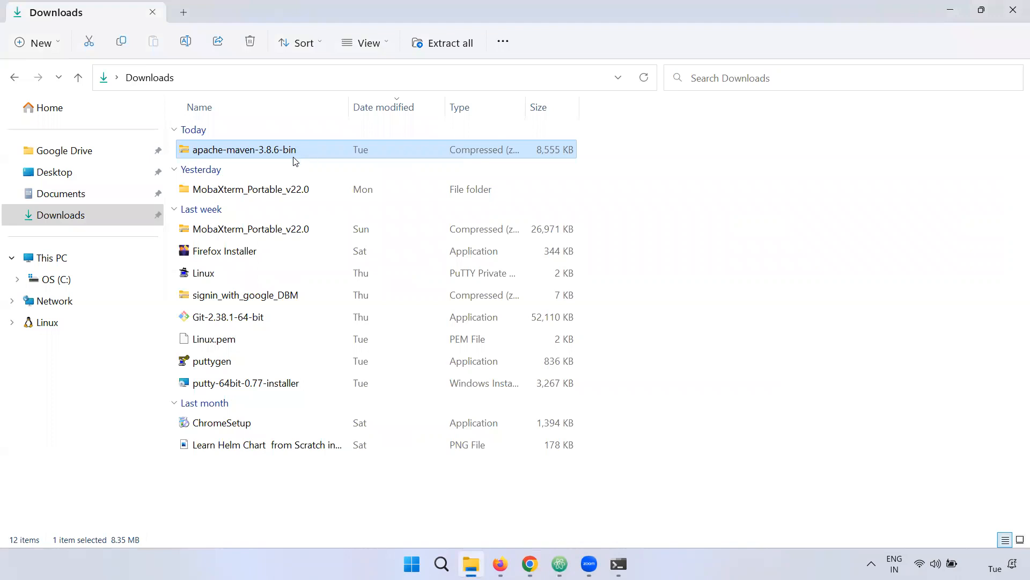
left_click(92, 202)
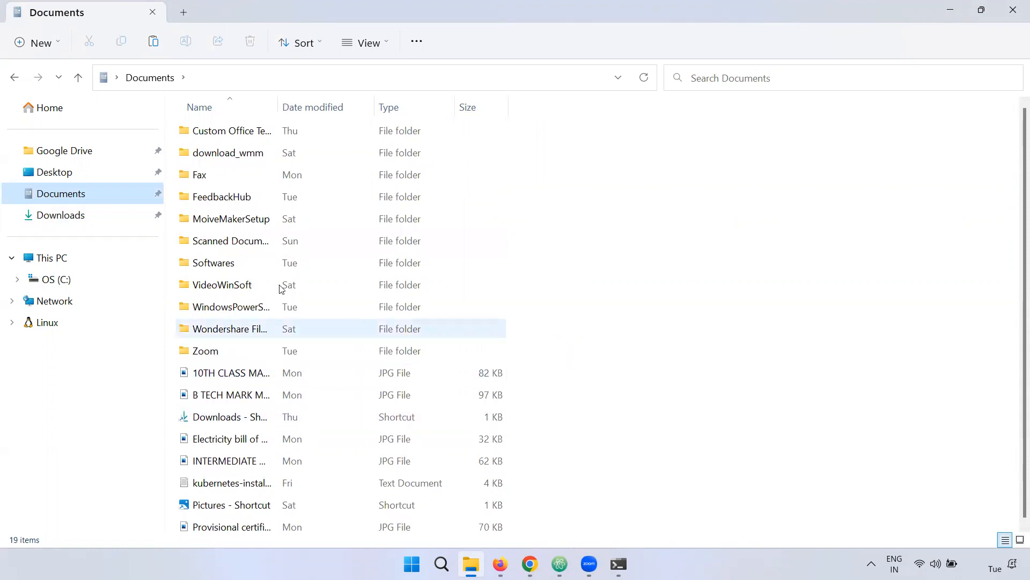
double_click(238, 268)
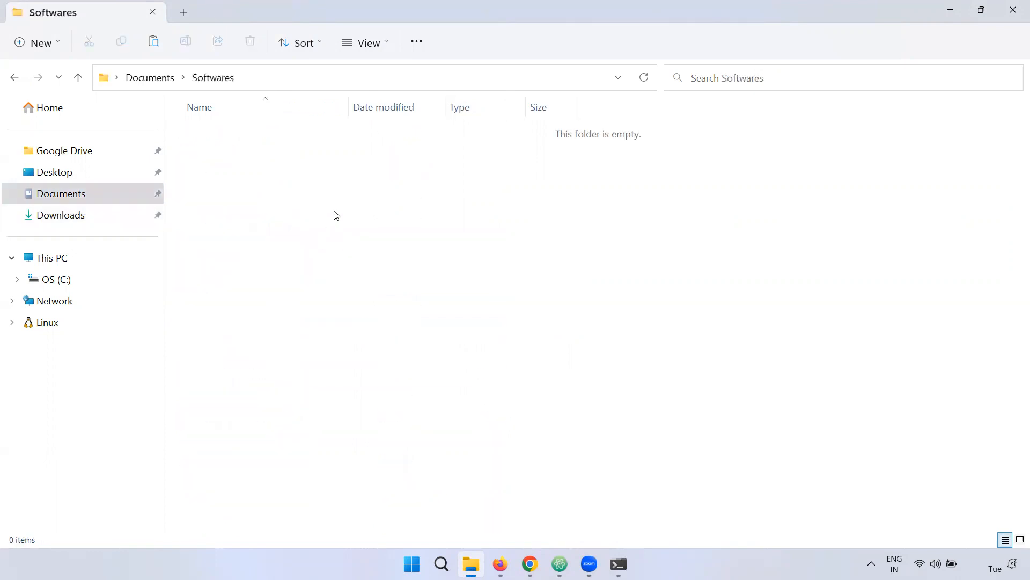
key("ctrl+v")
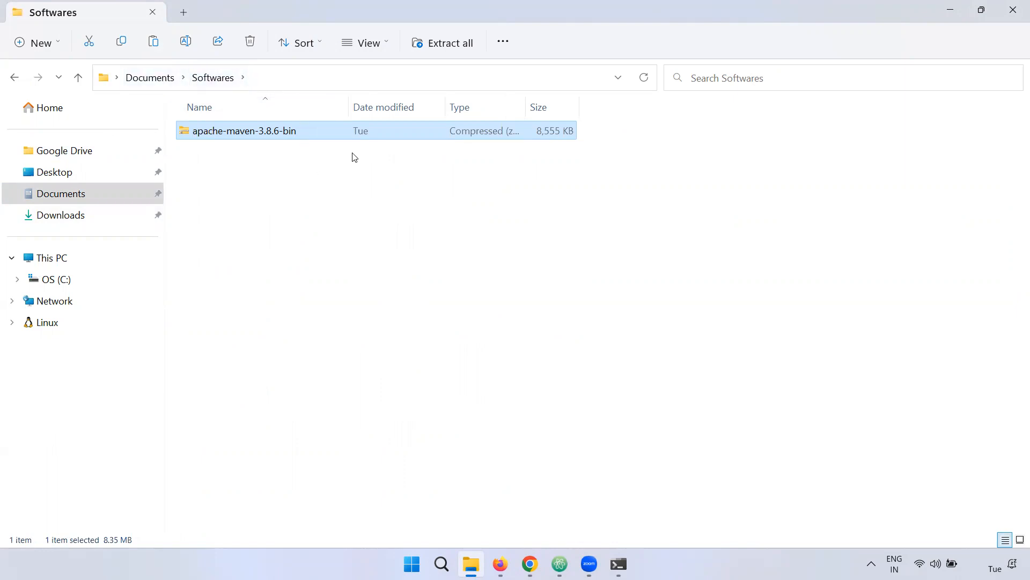
Extract the apache-maven-3.8.6-bin zip into the suggested apache-maven-3.8.6-bin folder inside Softwares
right_click(365, 129)
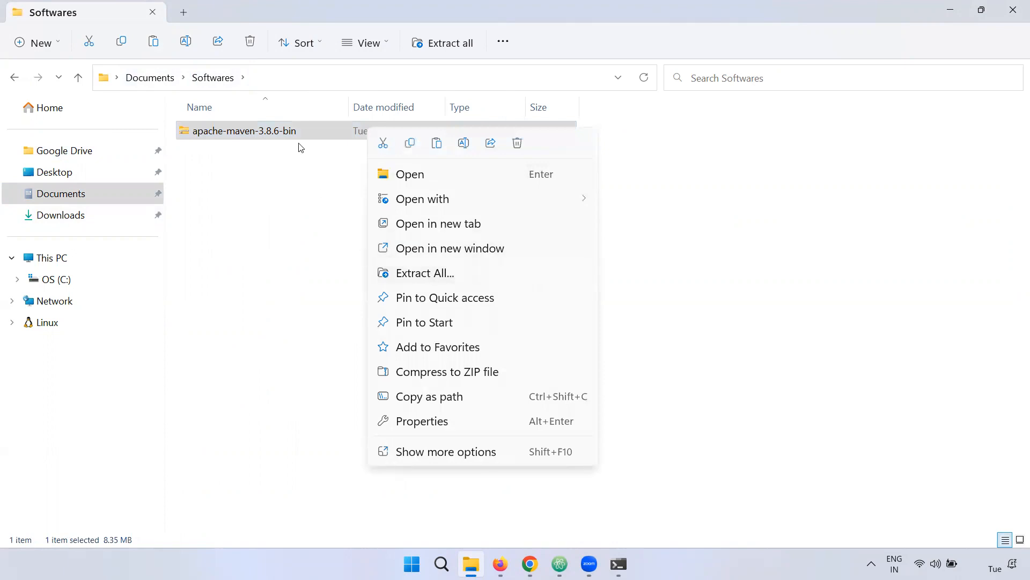
left_click(432, 273)
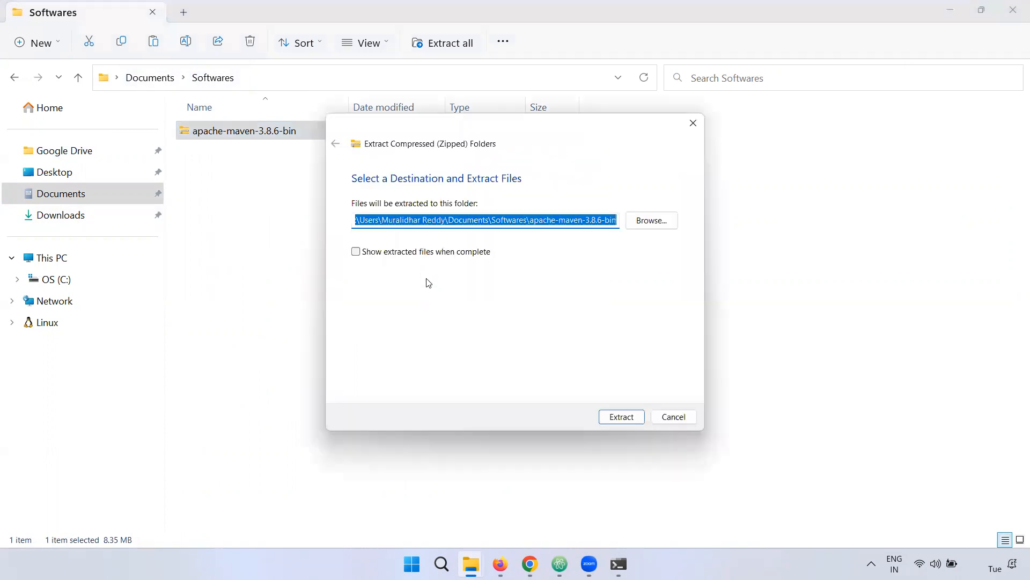
left_click(632, 414)
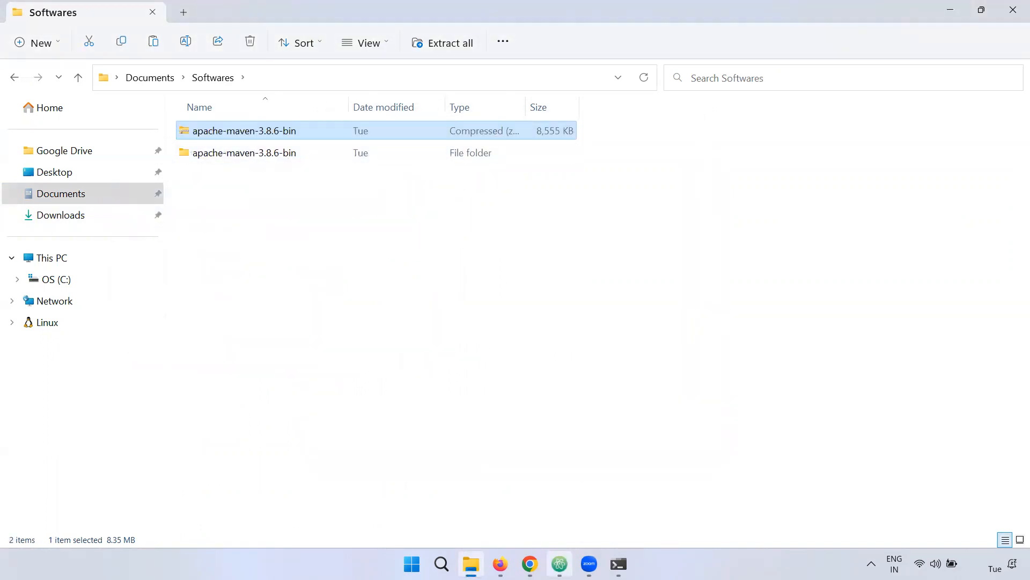
Switch to the Atom notes and review Step 3 on unzipping and Step 4 on renaming the Maven file
left_click(560, 563)
left_click_drag(458, 322, 178, 320)
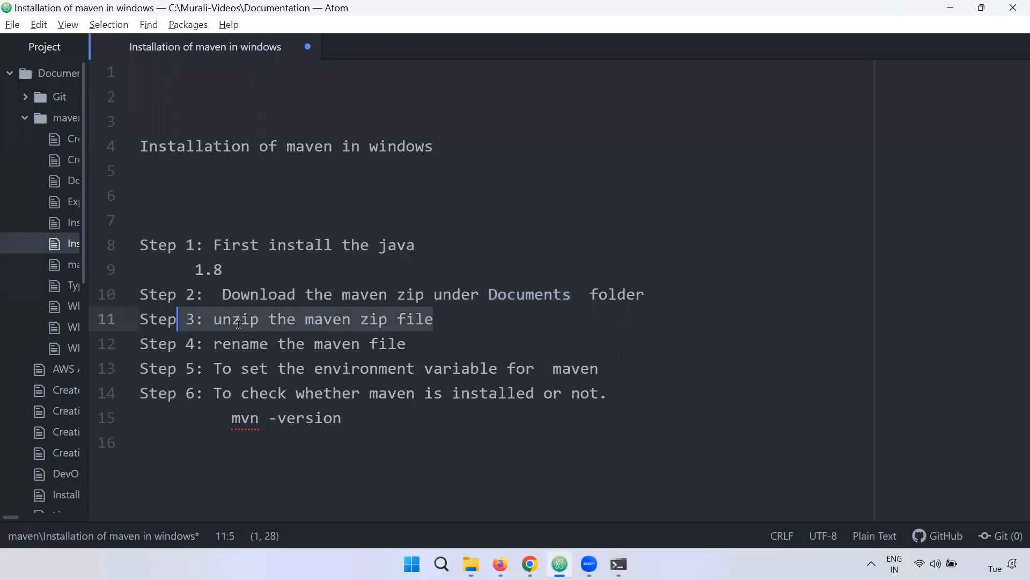
left_click_drag(356, 341, 168, 342)
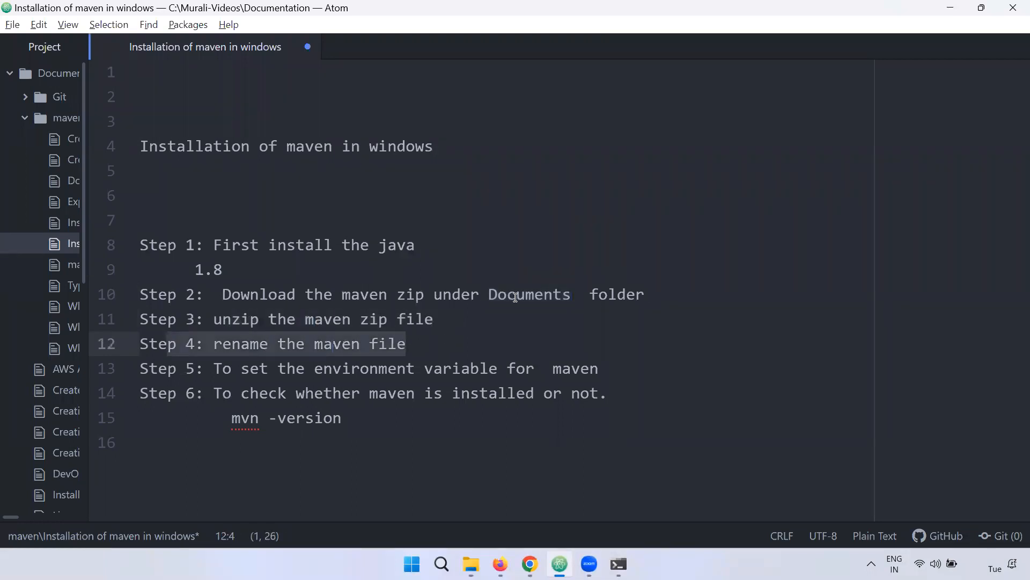
Return to File Explorer and rename the extracted apache-maven-3.8.6-bin folder in Softwares to maven
key("alt+Tab")
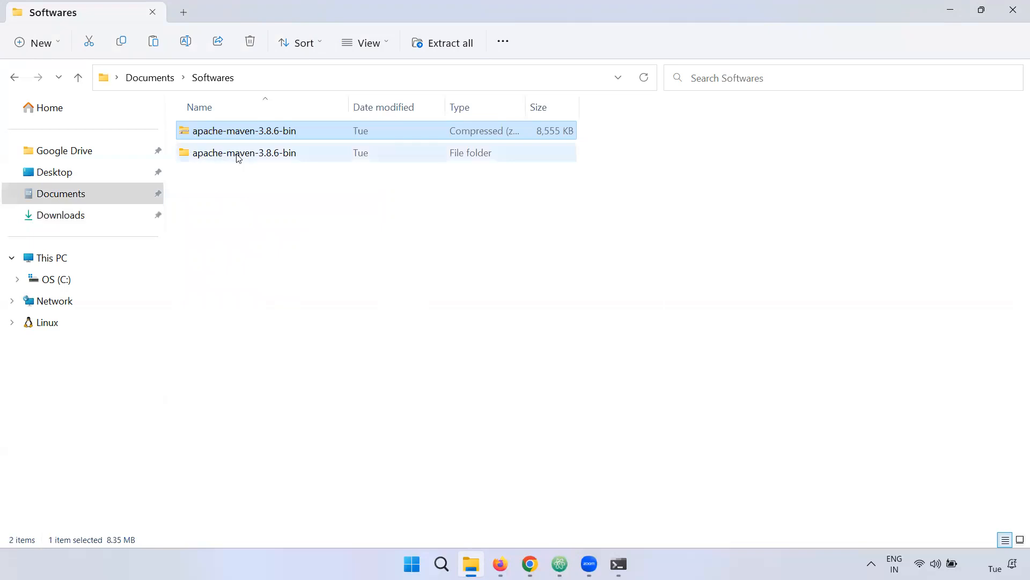
mouse_move(235, 157)
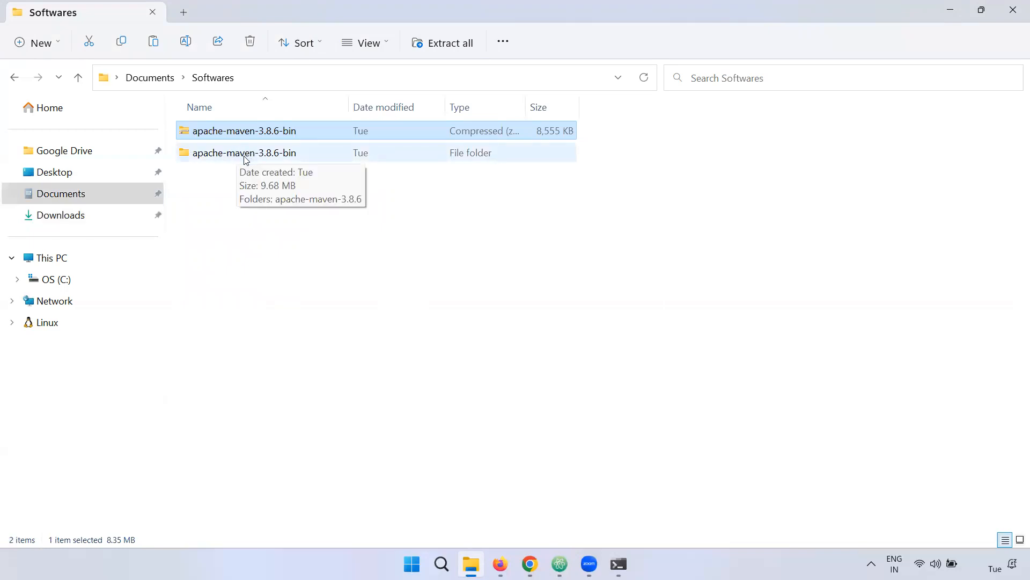
left_click(247, 156)
right_click(246, 157)
key("Escape")
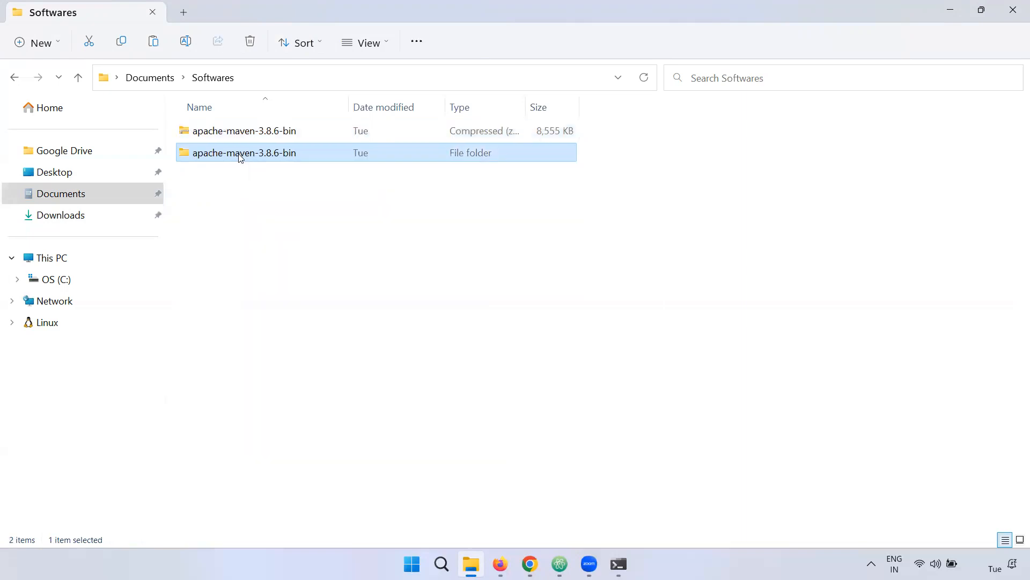
key("F2")
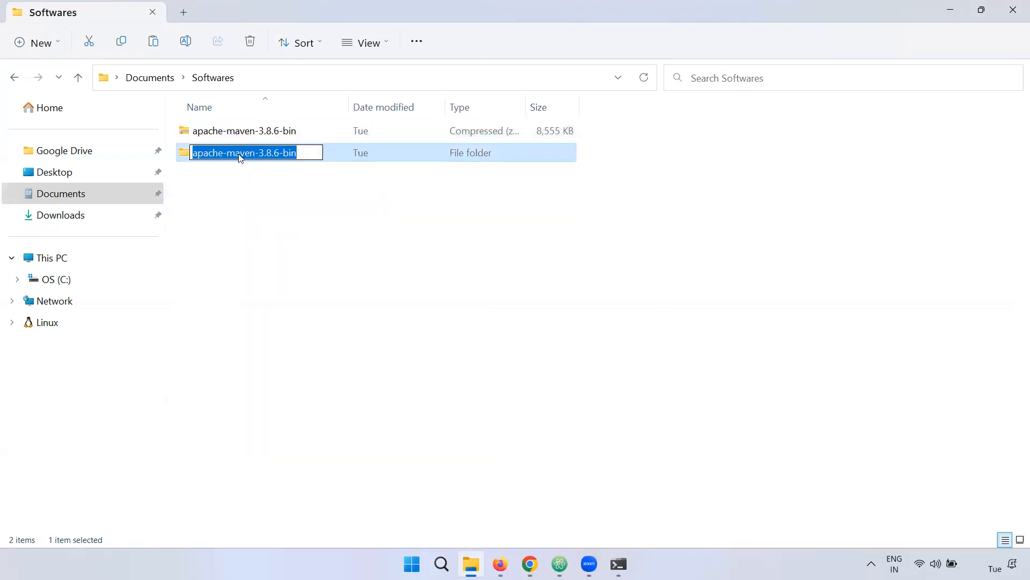
type("maven")
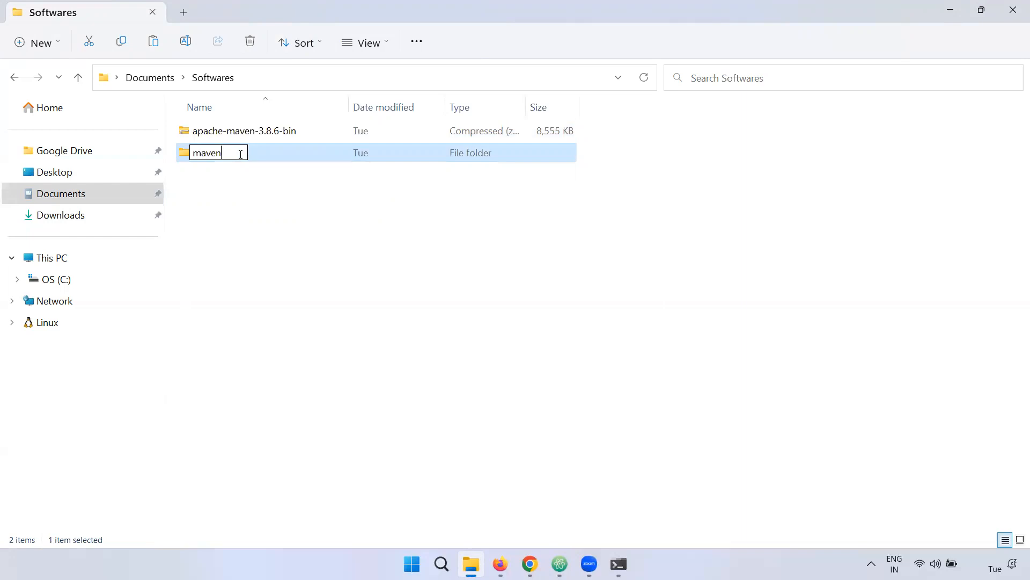
key("Return")
Open the renamed maven folder and go into its apache-maven-3.8.6 subfolder
double_click(258, 130)
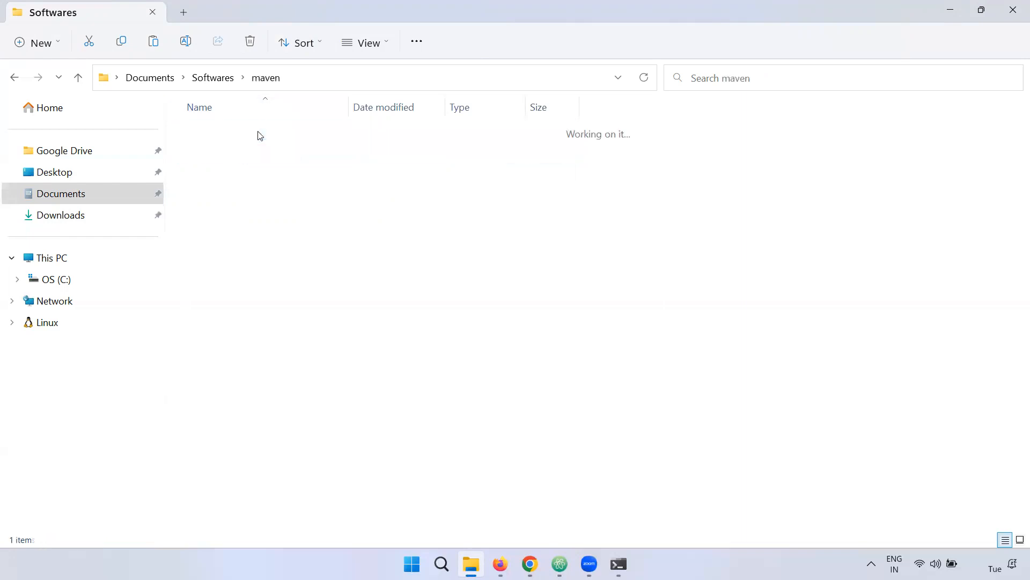
left_click(241, 134)
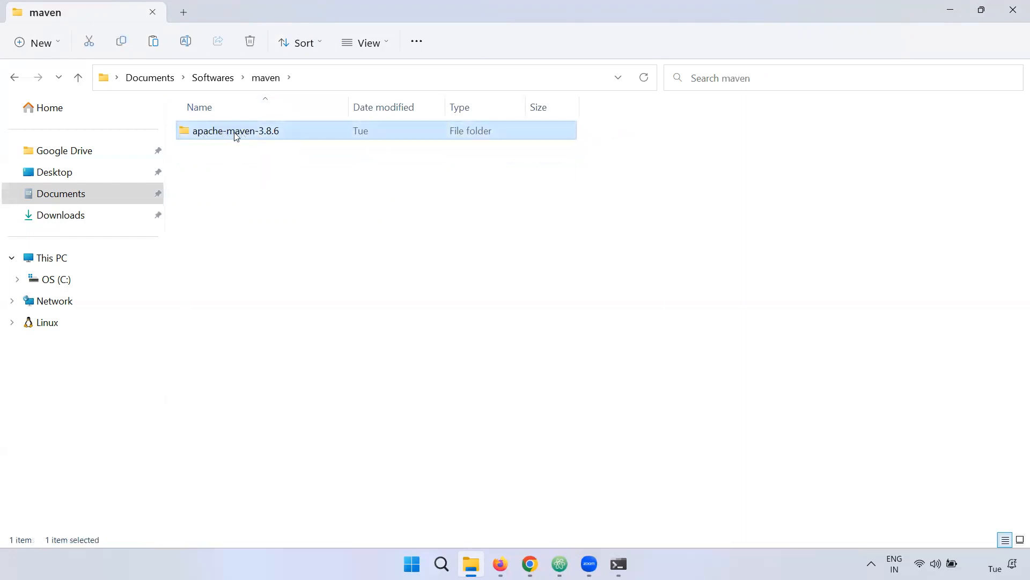
double_click(269, 134)
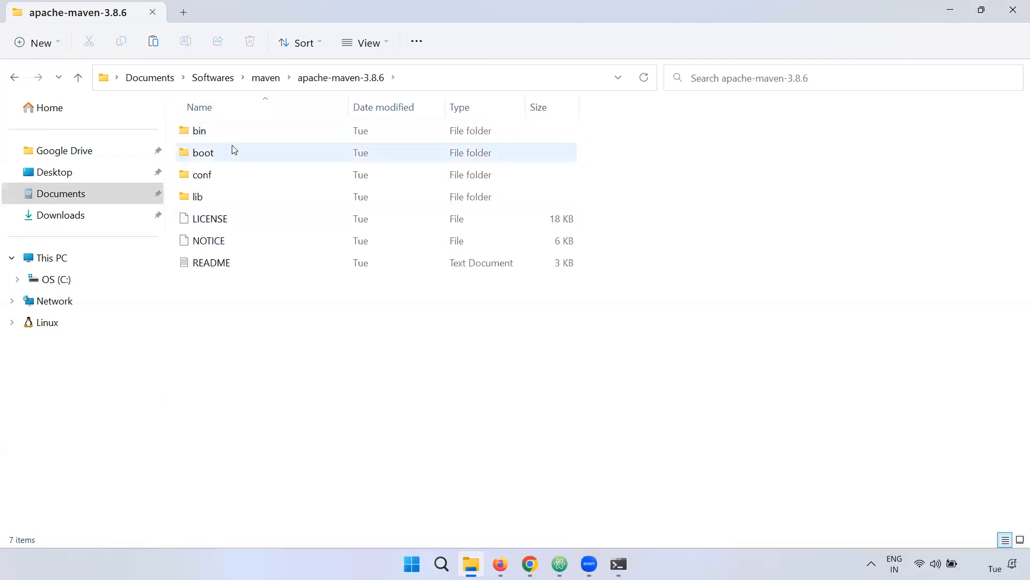
Examine the contents of the bin, boot, conf and lib folders, returning to apache-maven-3.8.6 after each
double_click(210, 133)
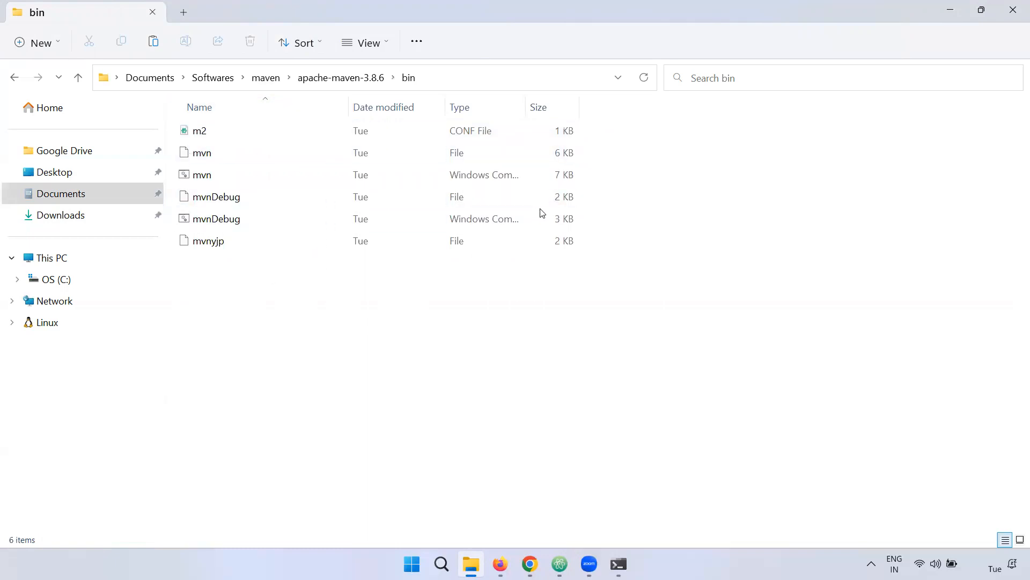
left_click(341, 77)
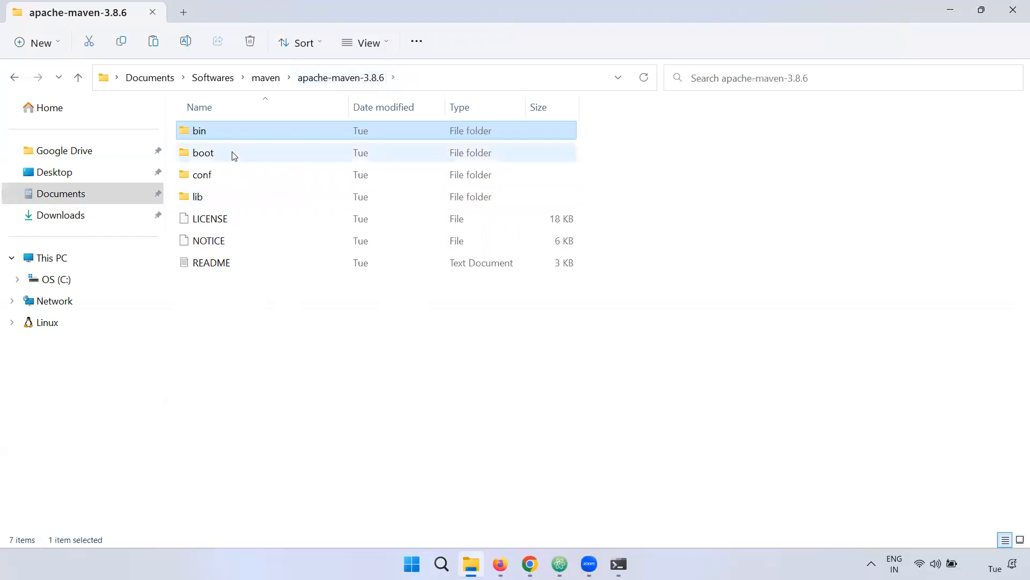
double_click(234, 154)
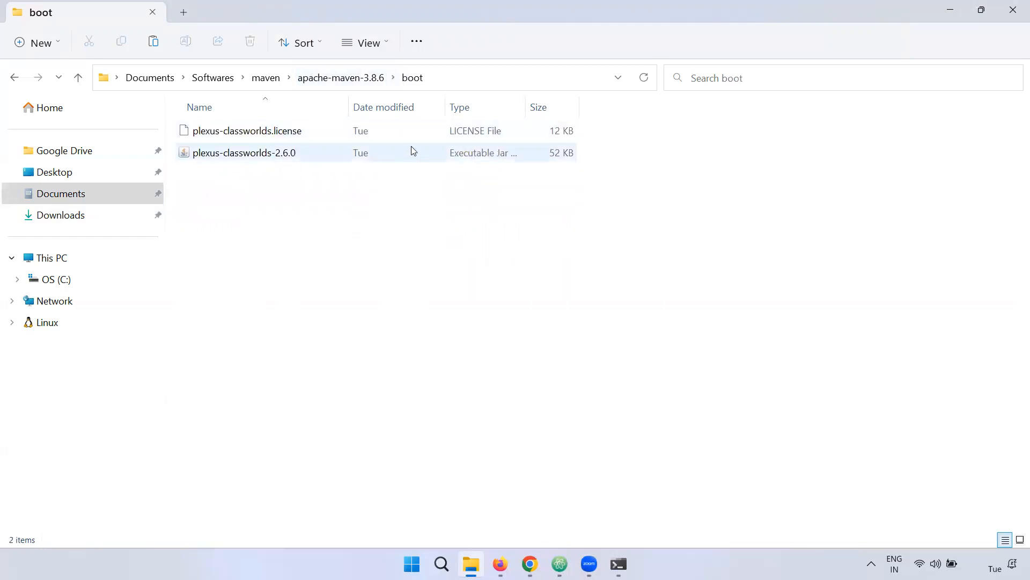
left_click(349, 80)
double_click(217, 175)
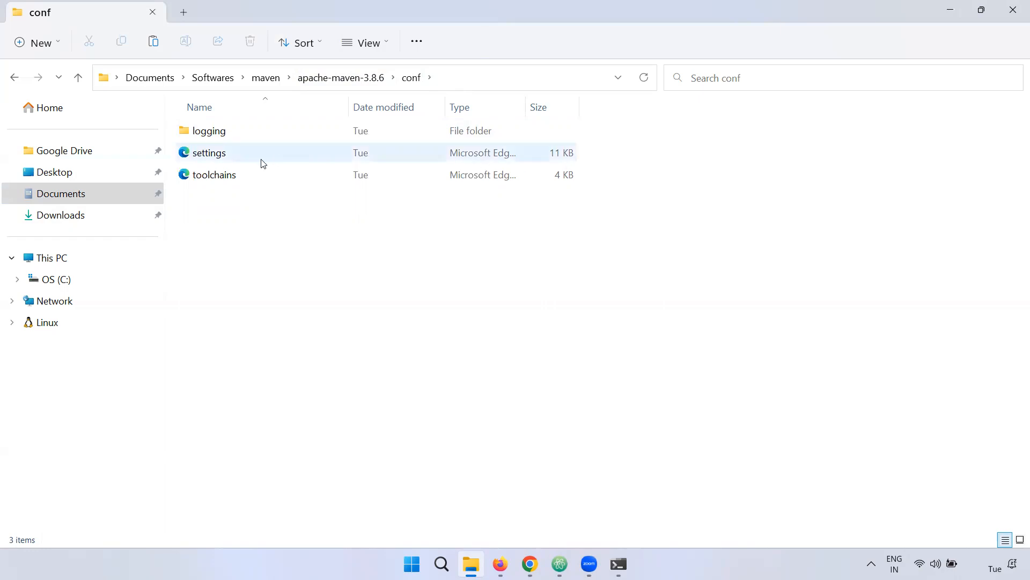
left_click(363, 85)
left_click(222, 201)
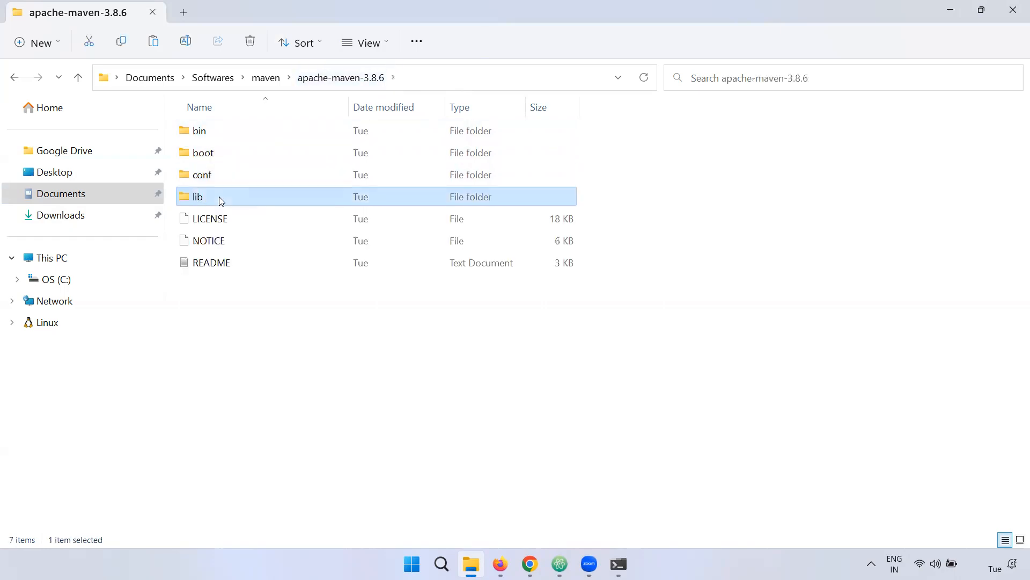
double_click(221, 201)
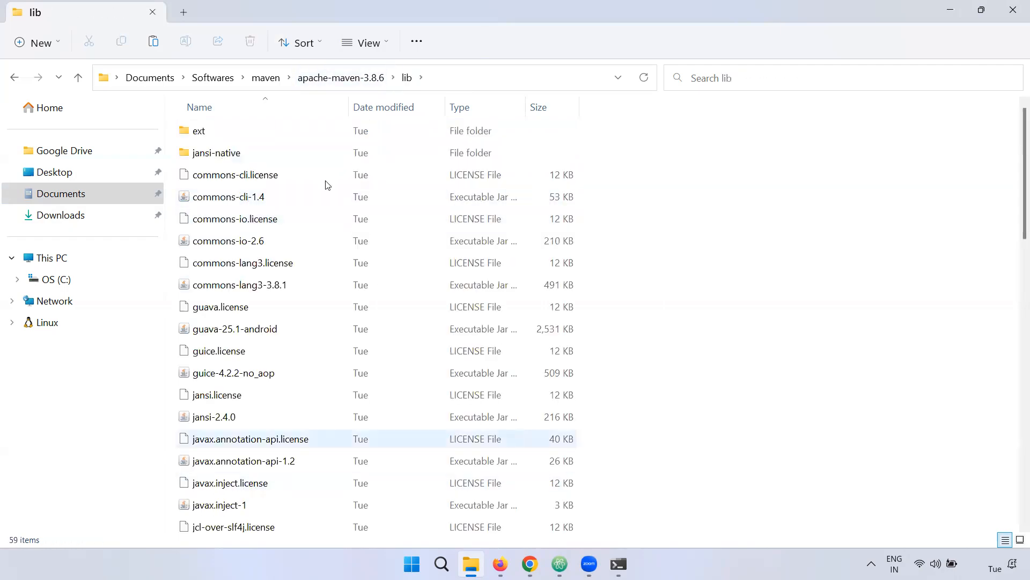
left_click(343, 79)
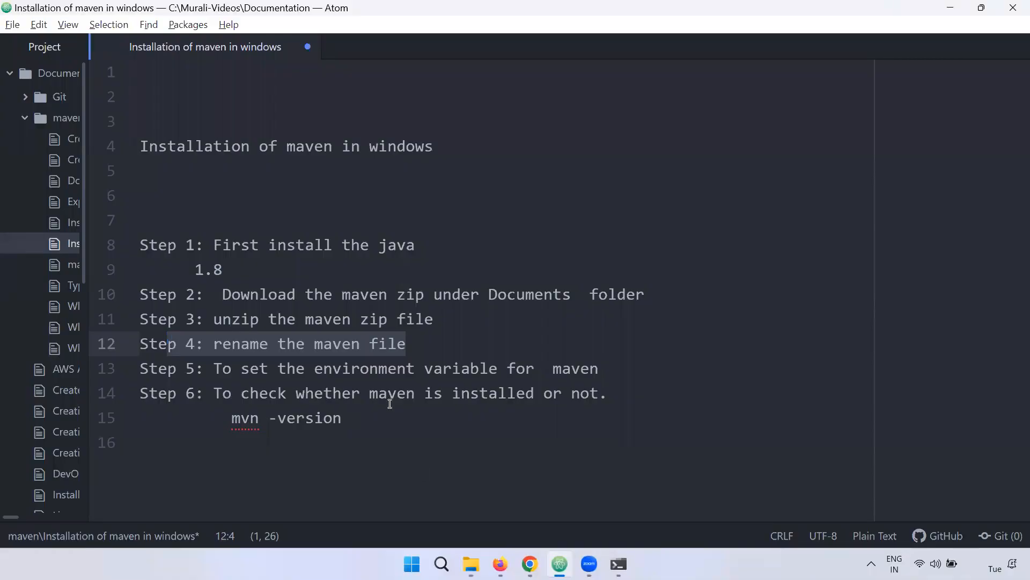
Review Step 5 on environment variables in the Atom notes, and open a command prompt at the apache-maven-3.8.6 folder from File Explorer
left_click_drag(604, 368, 202, 367)
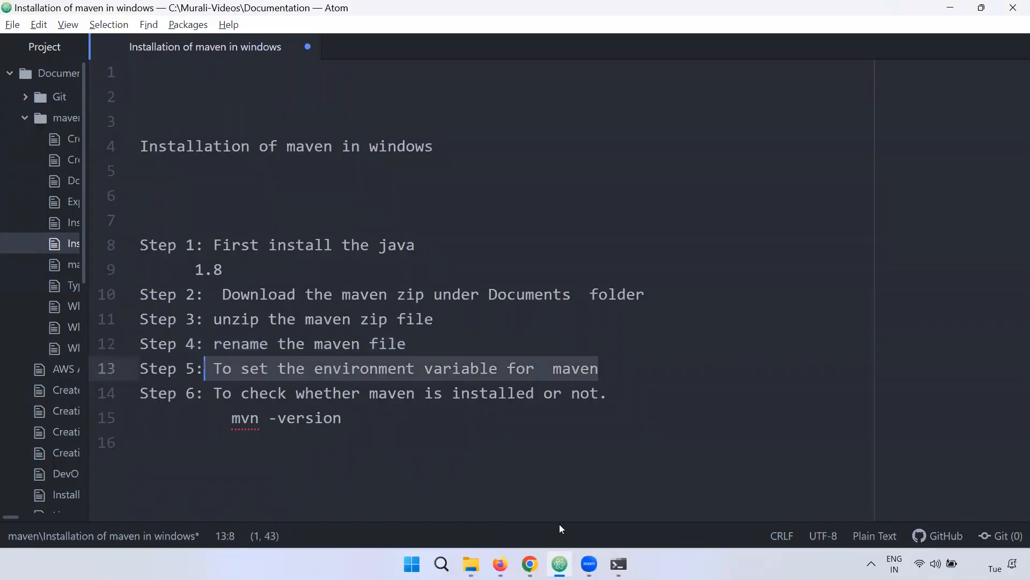
left_click(471, 563)
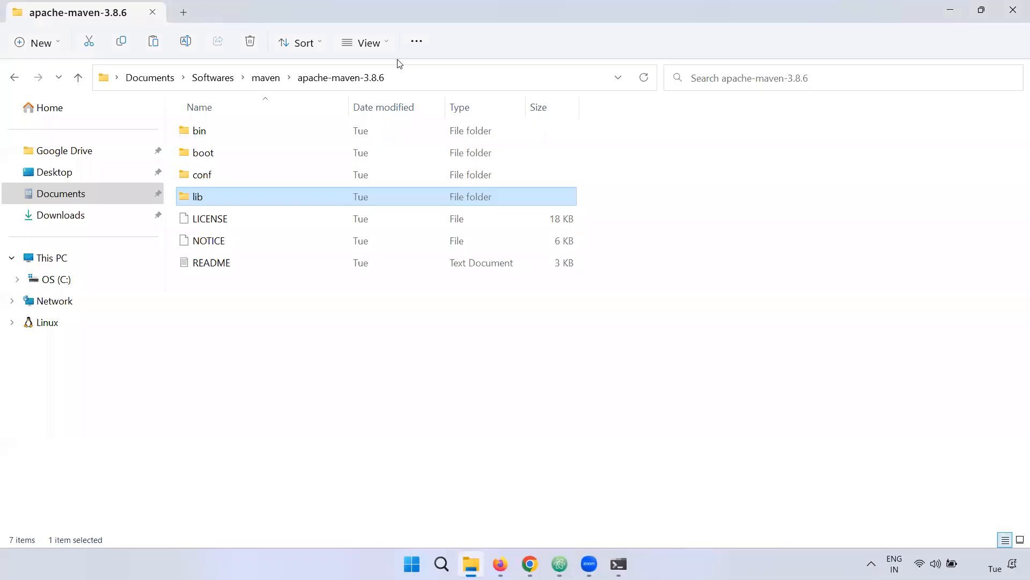
left_click(403, 76)
type("cmd")
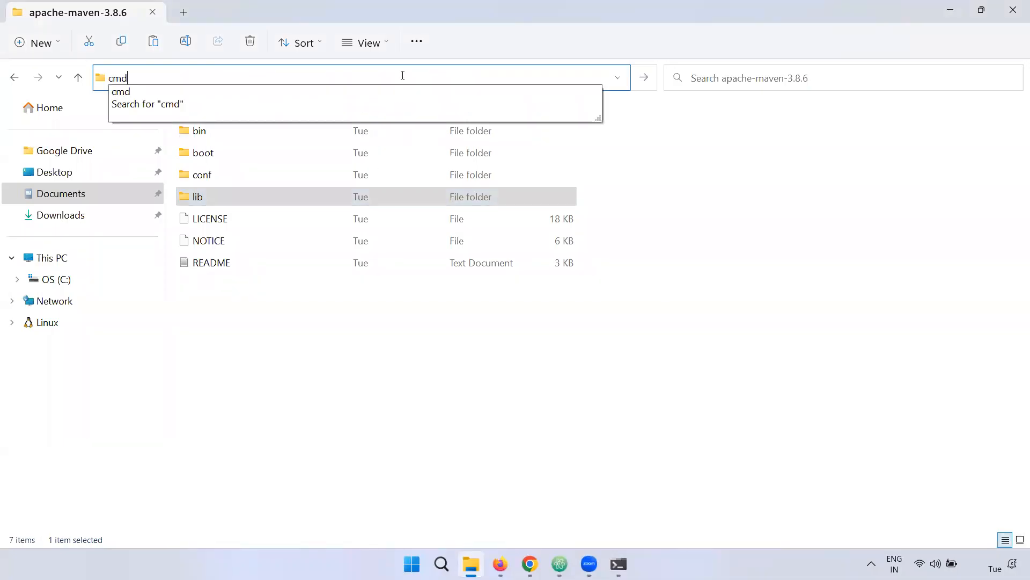
key("Return")
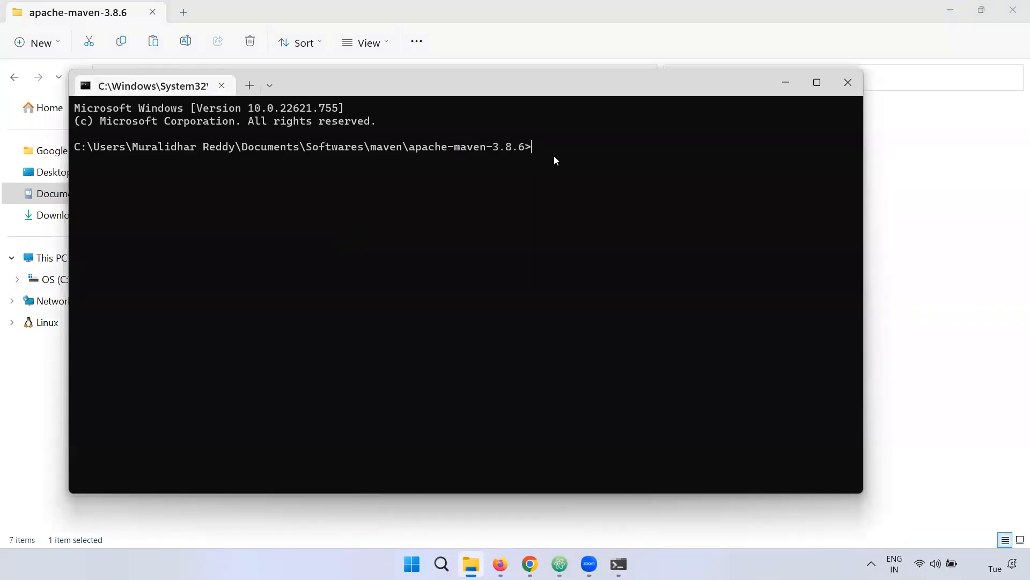
Run mvn in the command prompt and examine its response to check whether the command is recognized
type("mvn")
key("Return")
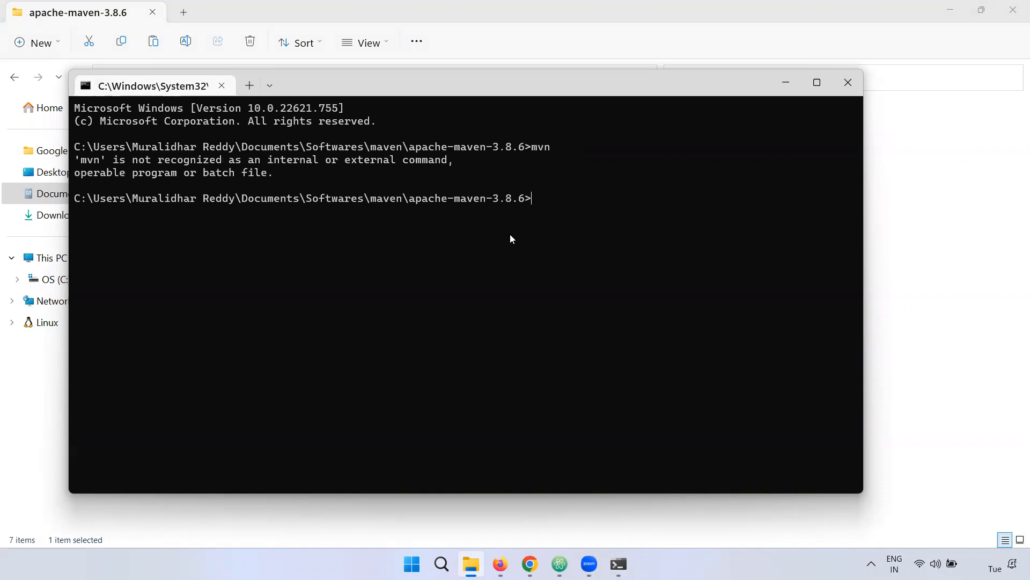
left_click_drag(304, 172, 153, 165)
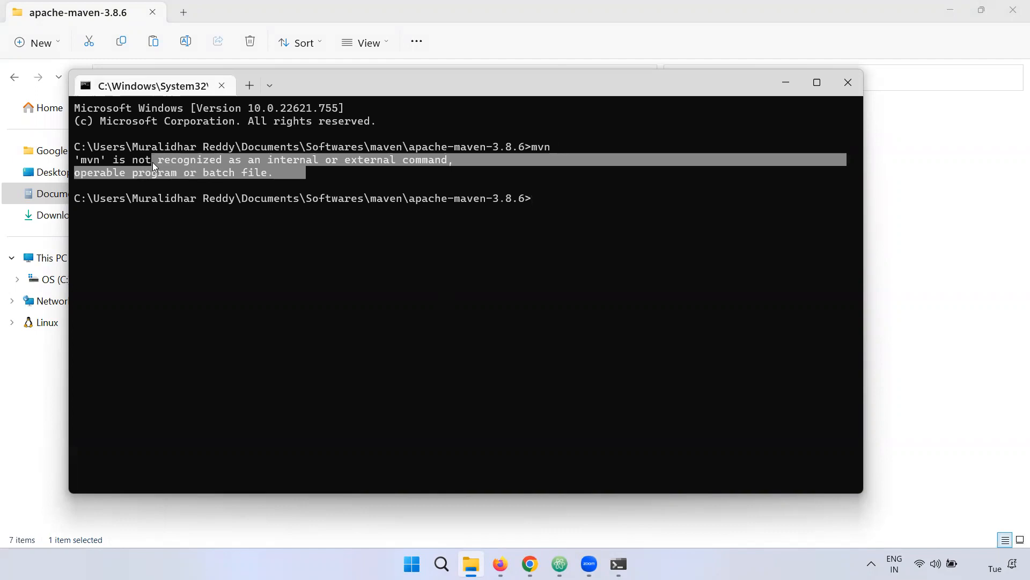
left_click(152, 162)
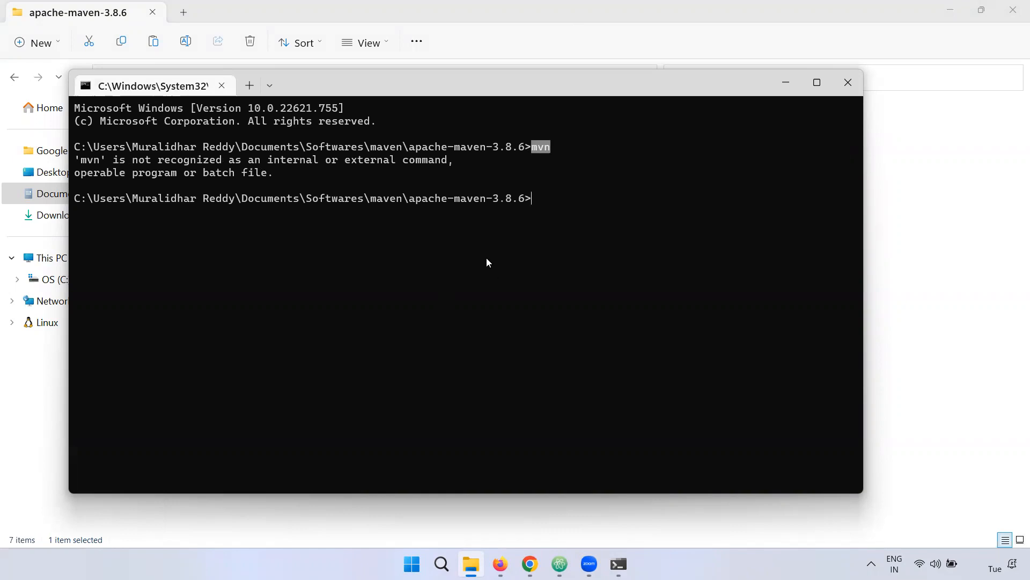
left_click_drag(85, 160, 562, 218)
left_click(562, 218)
left_click_drag(81, 160, 284, 184)
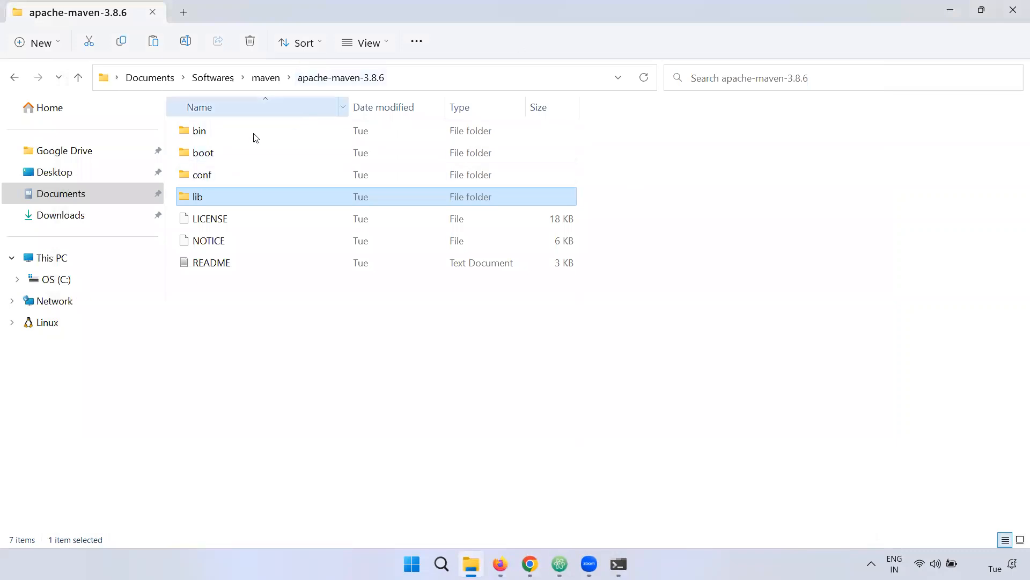
Open the bin folder of apache-maven-3.8.6 in File Explorer and copy its full path
double_click(214, 134)
left_click(456, 78)
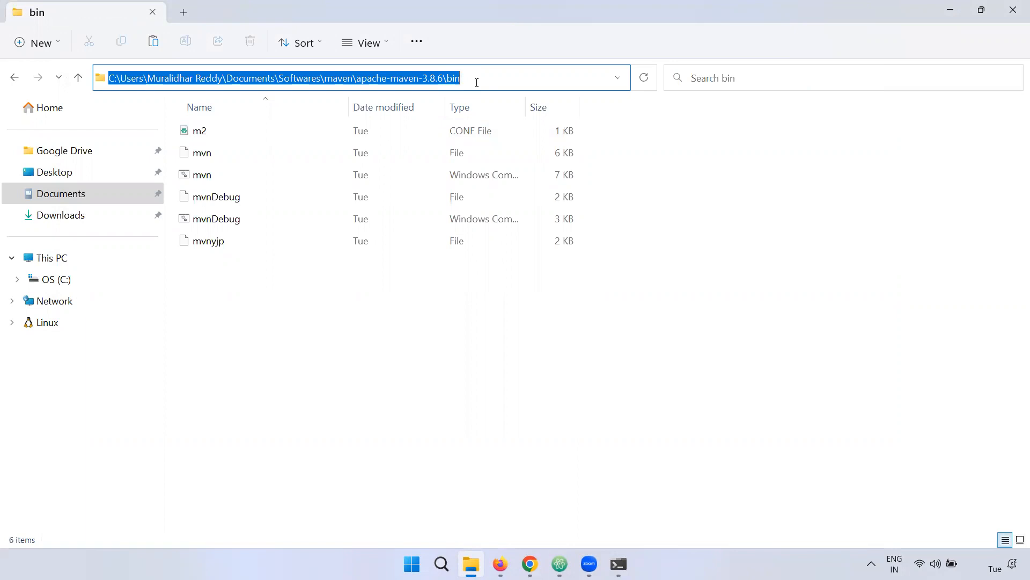
left_click_drag(498, 77, 110, 80)
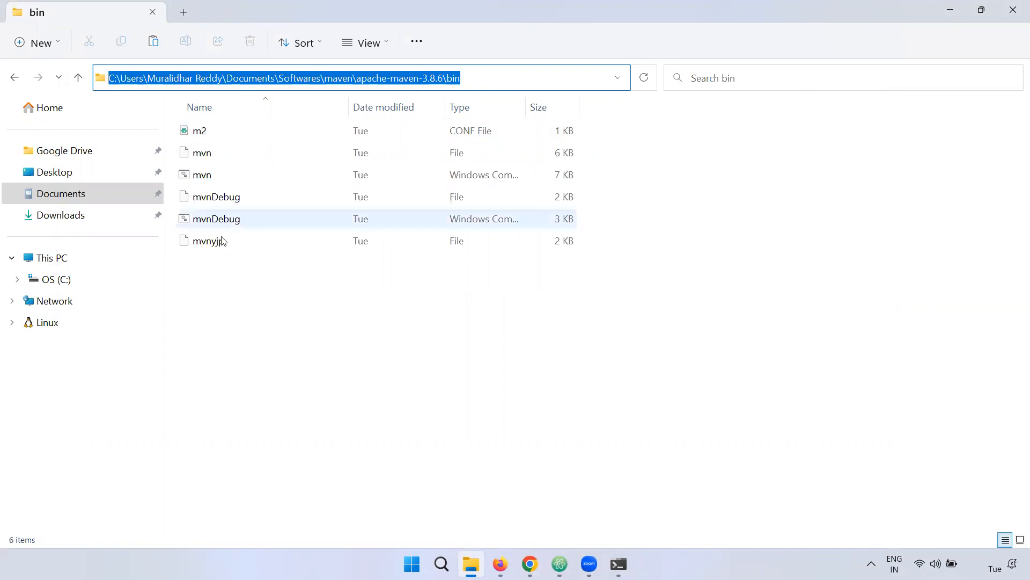
Open the properties of This PC, search the settings for env, and bring up the system's Environment Variables dialog
left_click(38, 262)
right_click(40, 263)
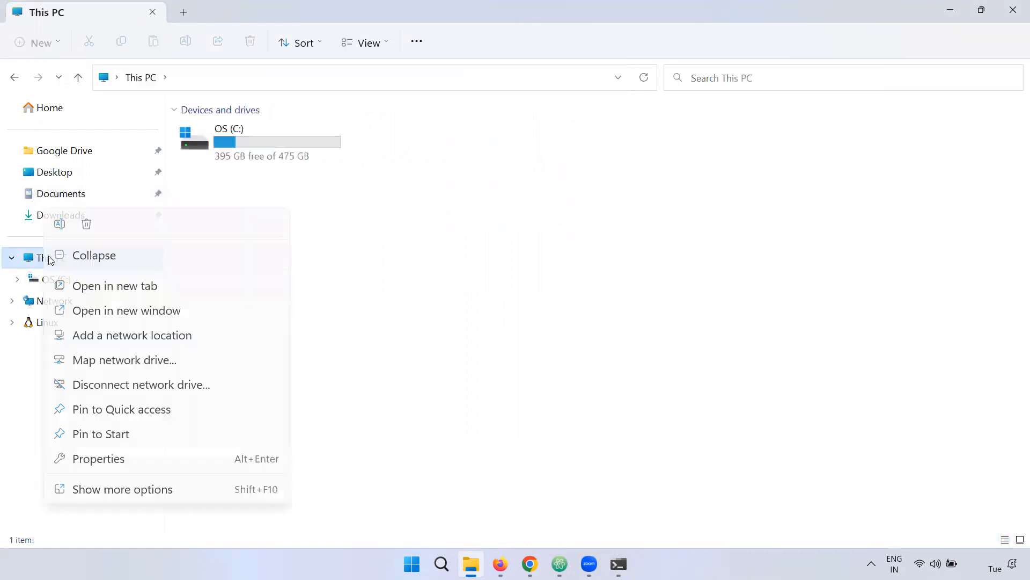
left_click(126, 457)
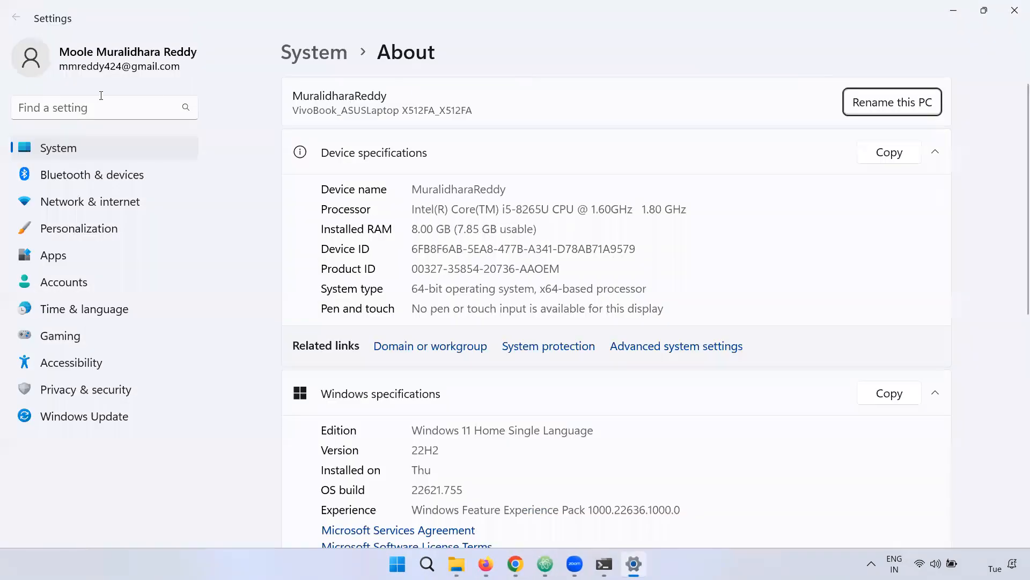
left_click(45, 108)
type("env")
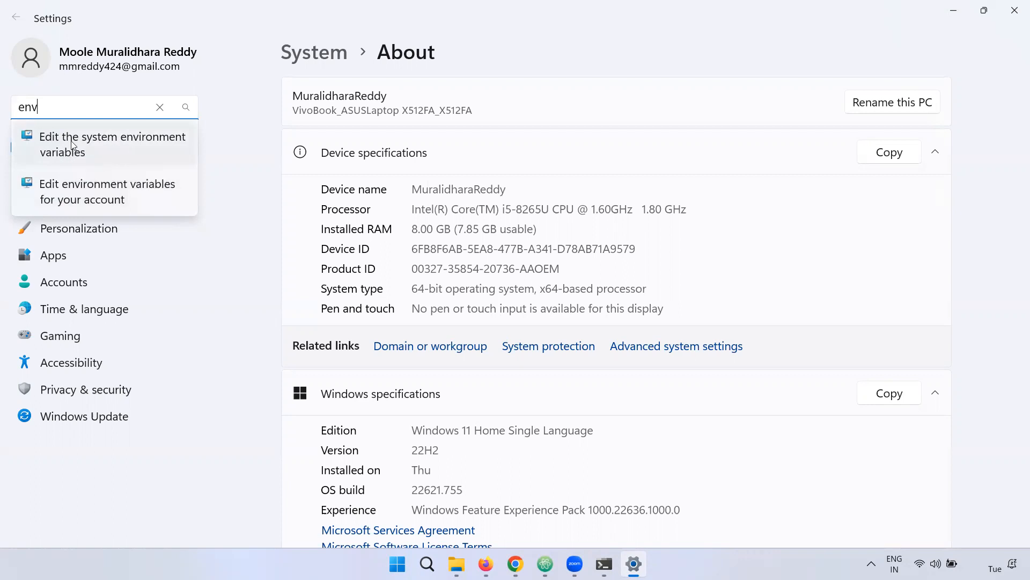
left_click(110, 143)
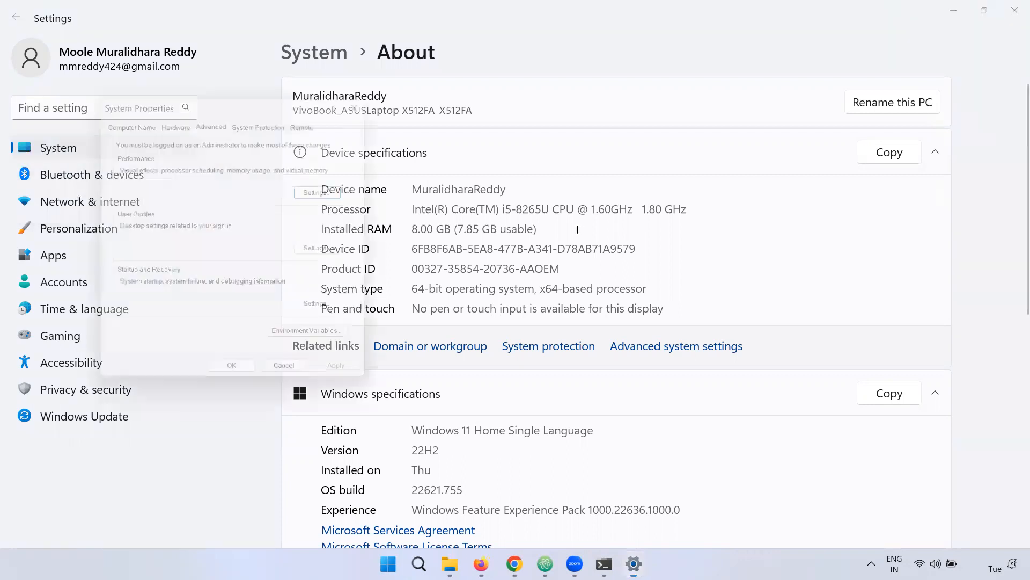
left_click(330, 346)
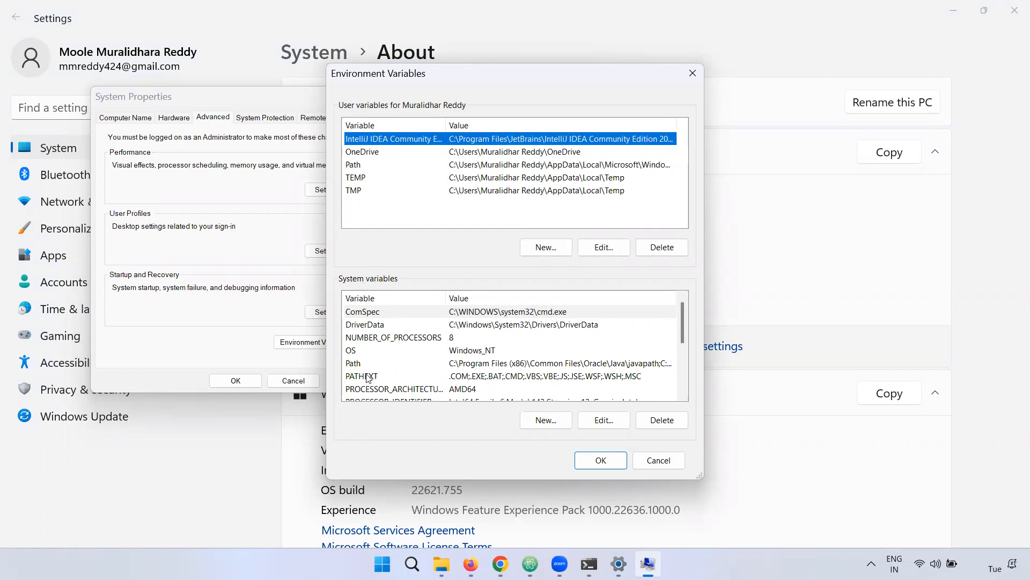
Edit the system Path variable and add the copied Documents\Softwares\maven\apache-maven-3.8.6\bin path as a new entry
left_click(381, 366)
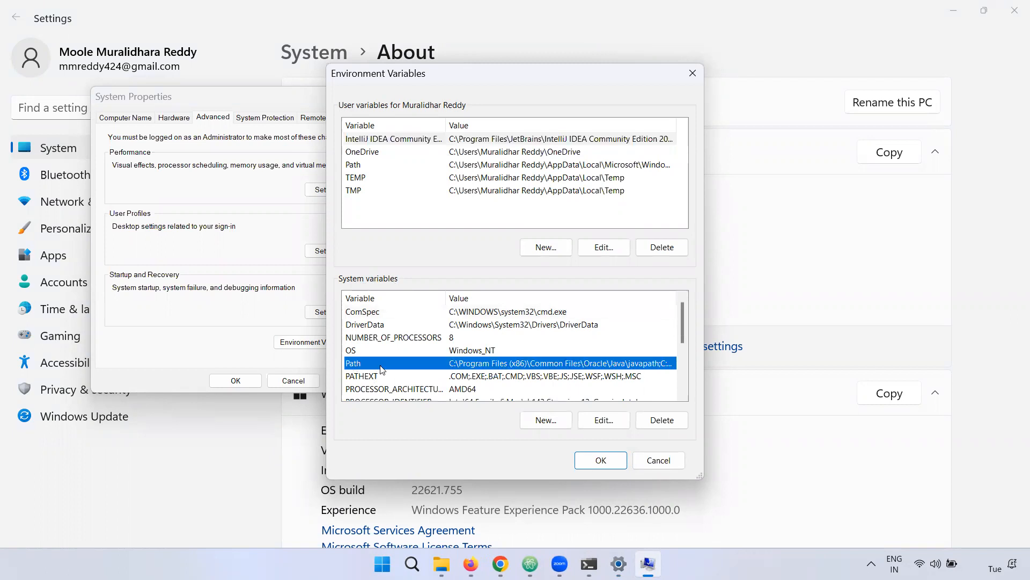
left_click(599, 424)
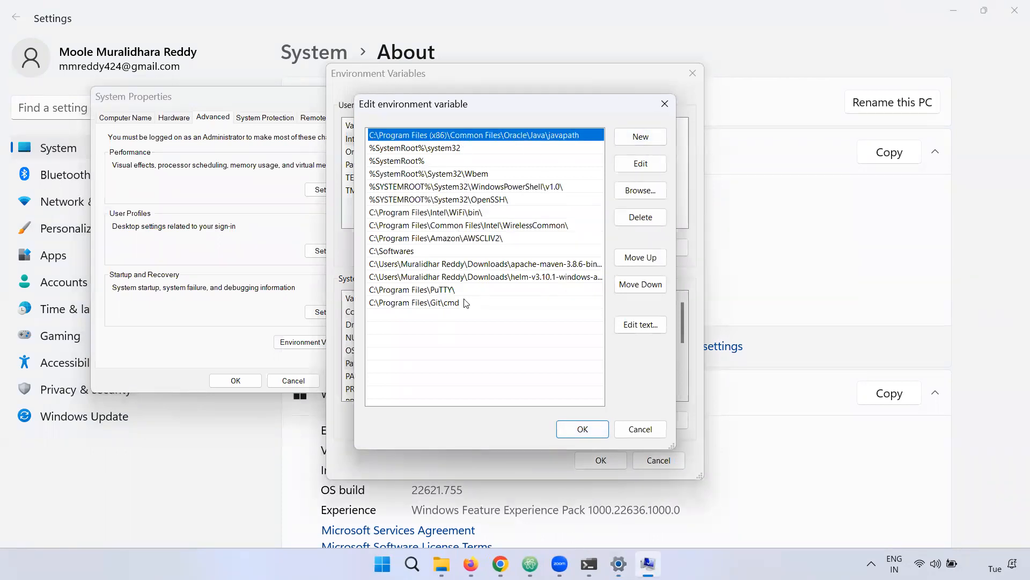
left_click(636, 139)
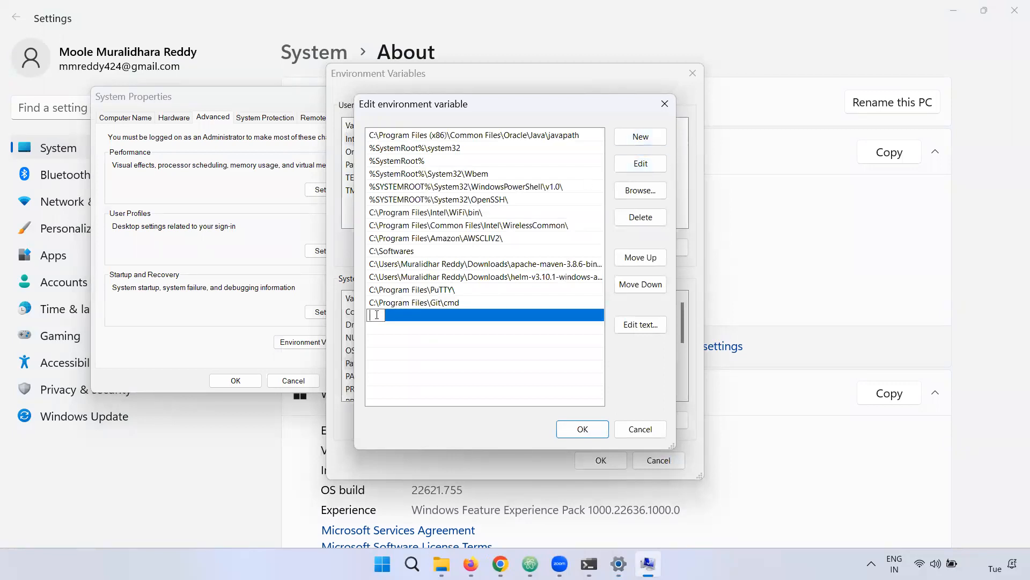
key("ctrl+v")
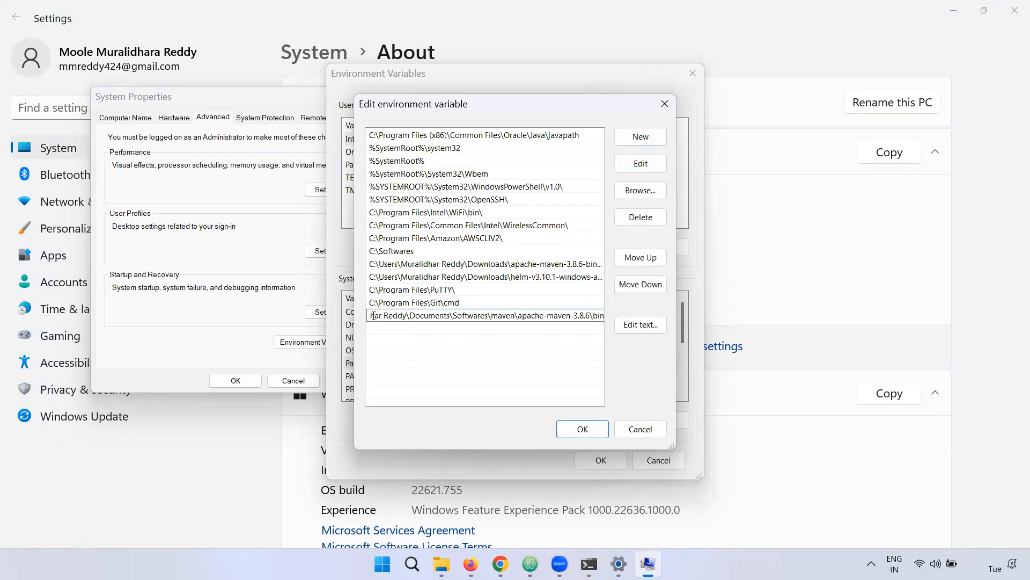
Delete the old Downloads apache-maven-3.8.6-bin entry from the system Path and save the environment variable changes
double_click(414, 316)
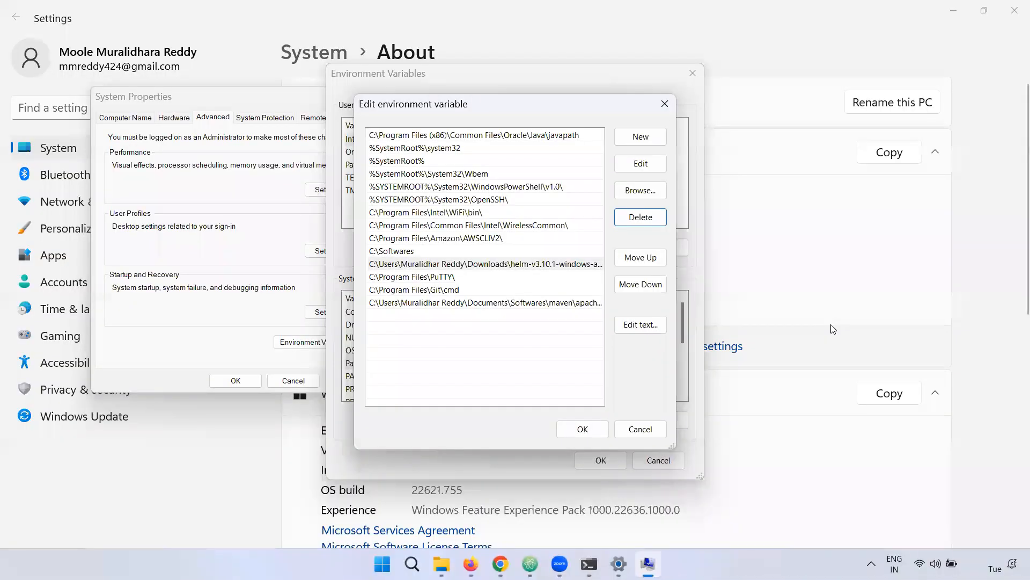
left_click(455, 305)
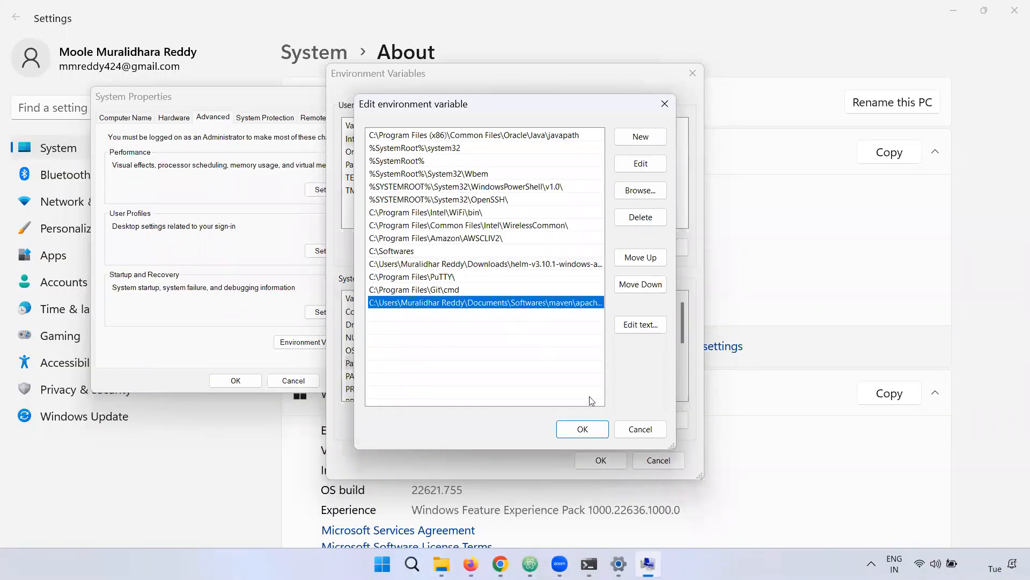
left_click(583, 431)
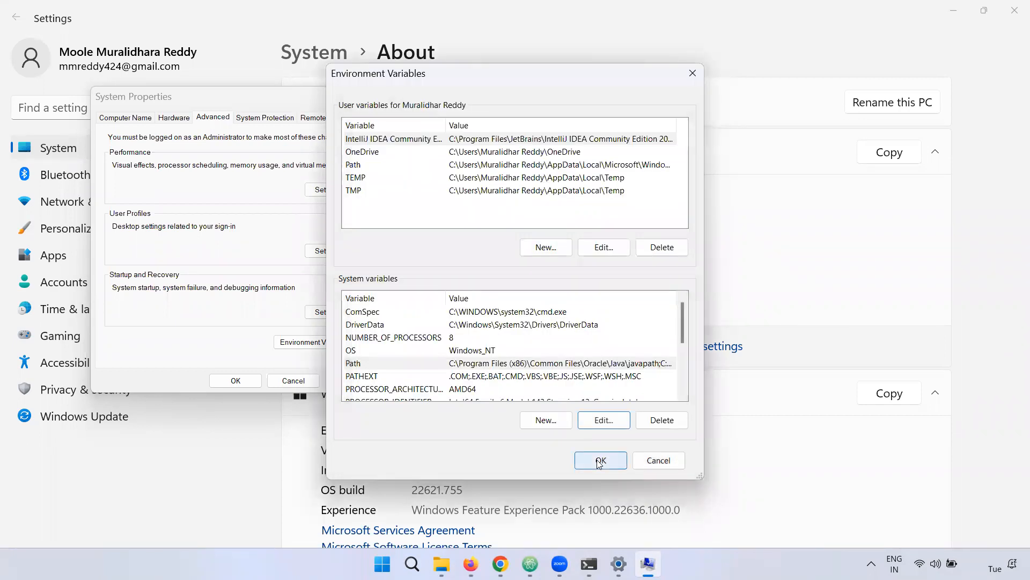
left_click(601, 460)
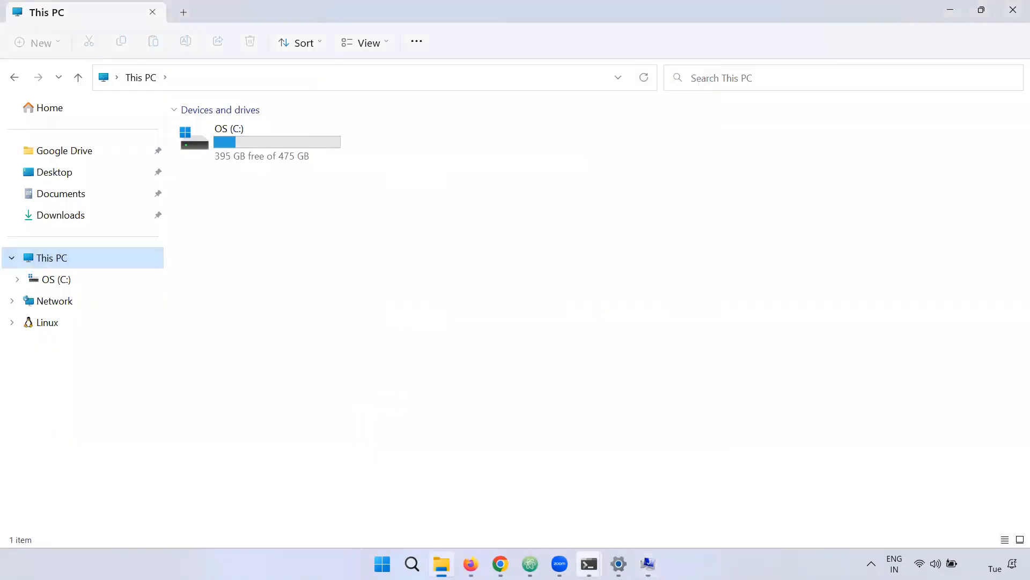
Return to the command prompt already open at apache-maven-3.8.6, run mvn version, and examine its response
left_click(619, 564)
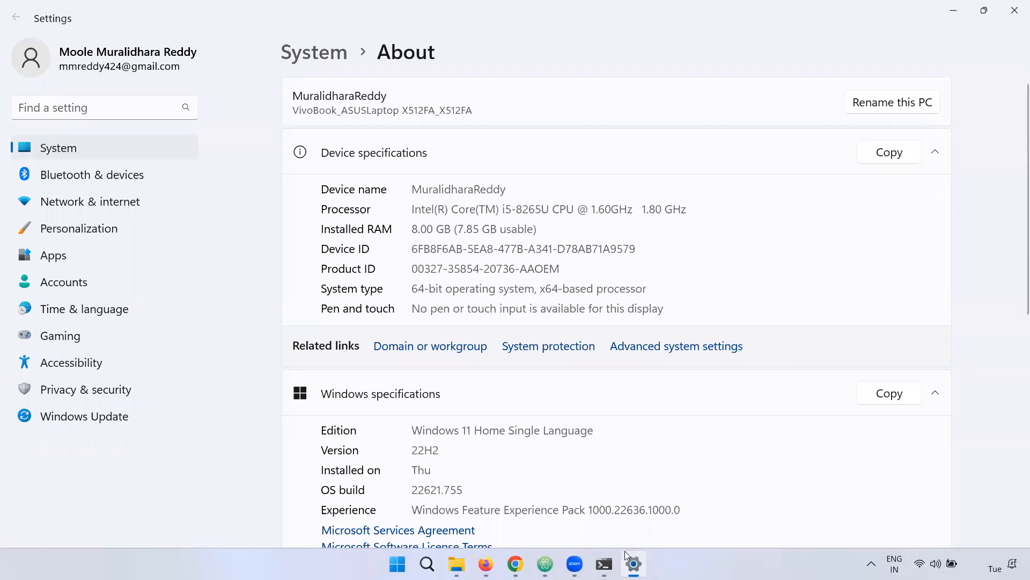
mouse_move(608, 549)
left_click(655, 475)
left_click(605, 199)
type("mv")
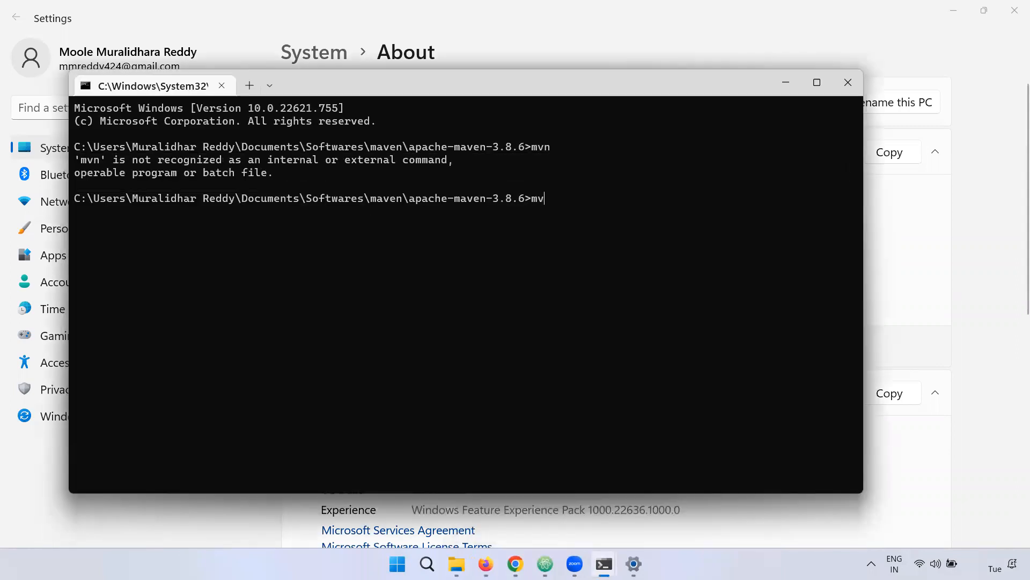
type("n --versio")
key("BackSpace")
key("BackSpace")
key("BackSpace")
key("BackSpace")
key("BackSpace")
key("BackSpace")
key("BackSpace")
key("BackSpace")
type("version")
key("Return")
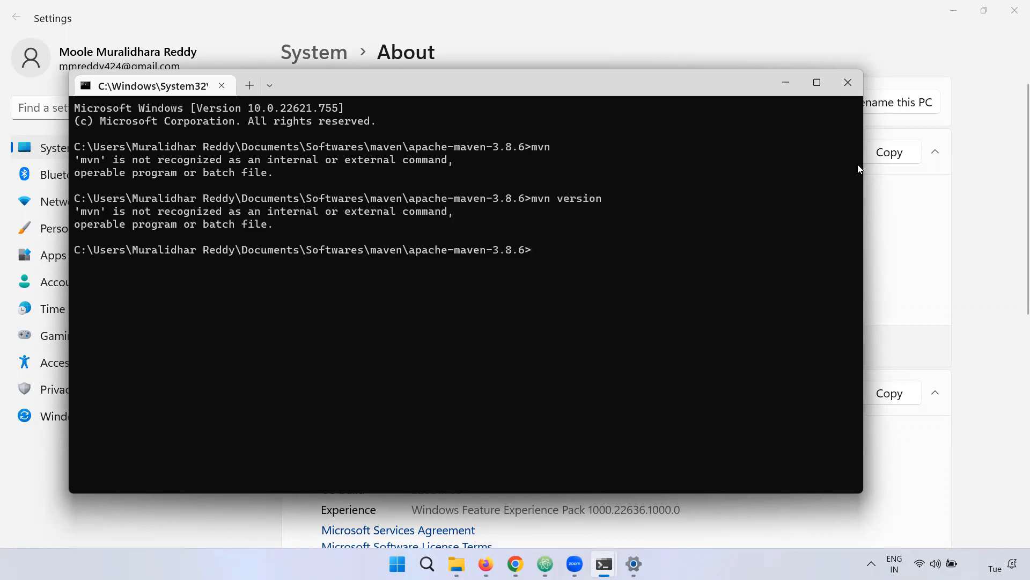
left_click_drag(68, 212, 430, 225)
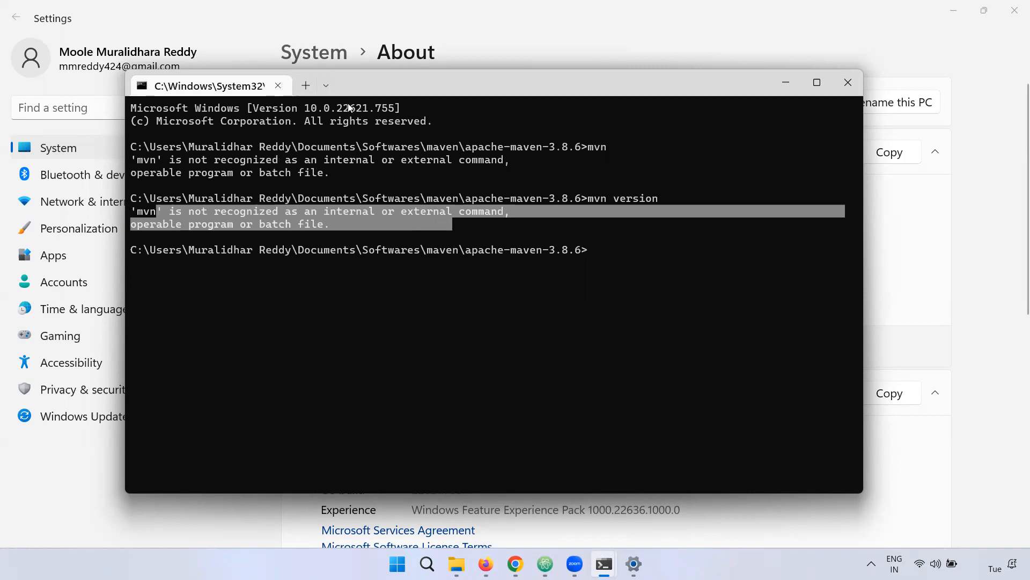
Close the old command prompt, open a new one from a Windows search for cmd, and run mvn version in it
left_click(279, 86)
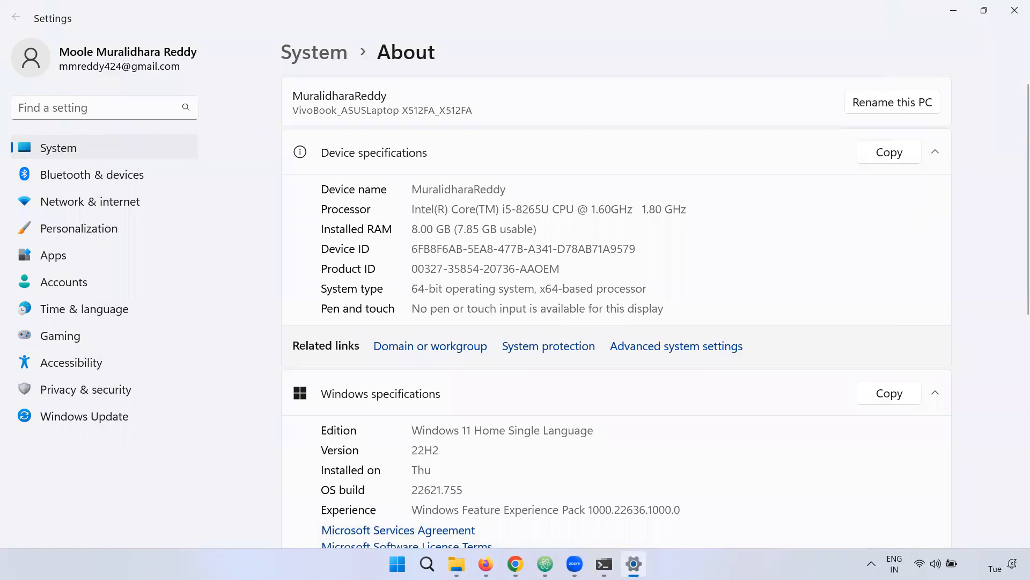
left_click(427, 563)
type("cmd")
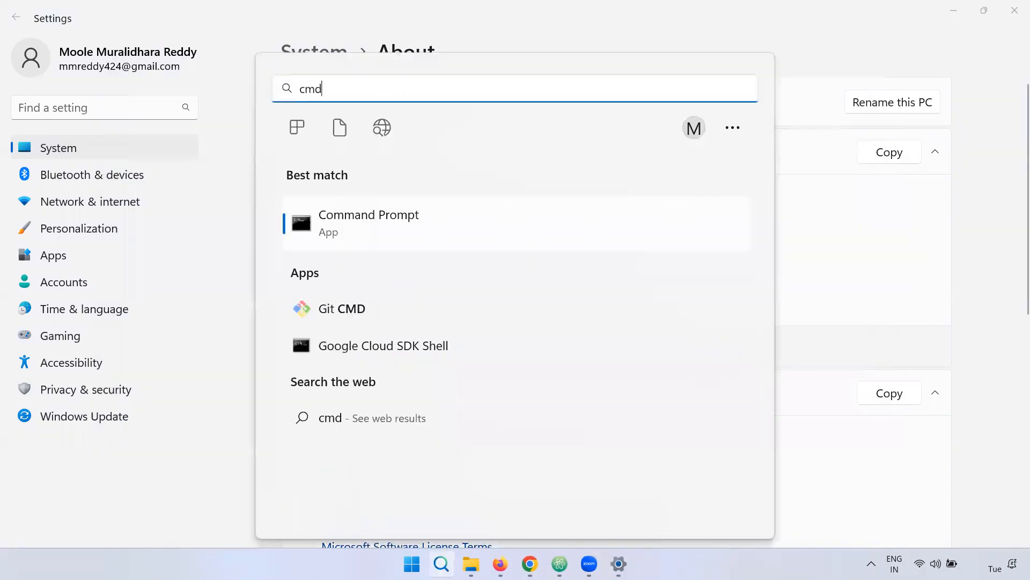
key("Return")
type("mvn version")
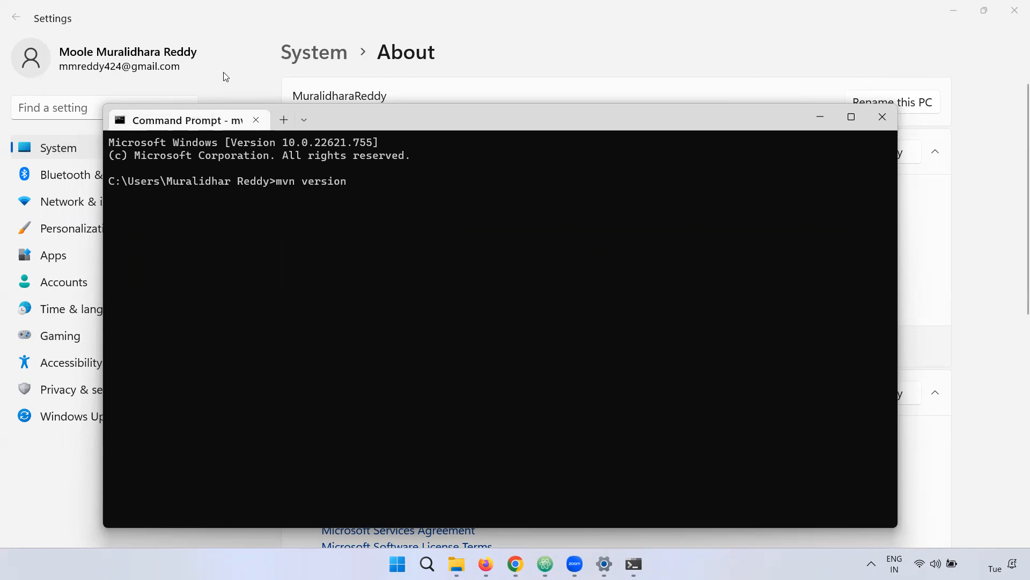
key("Return")
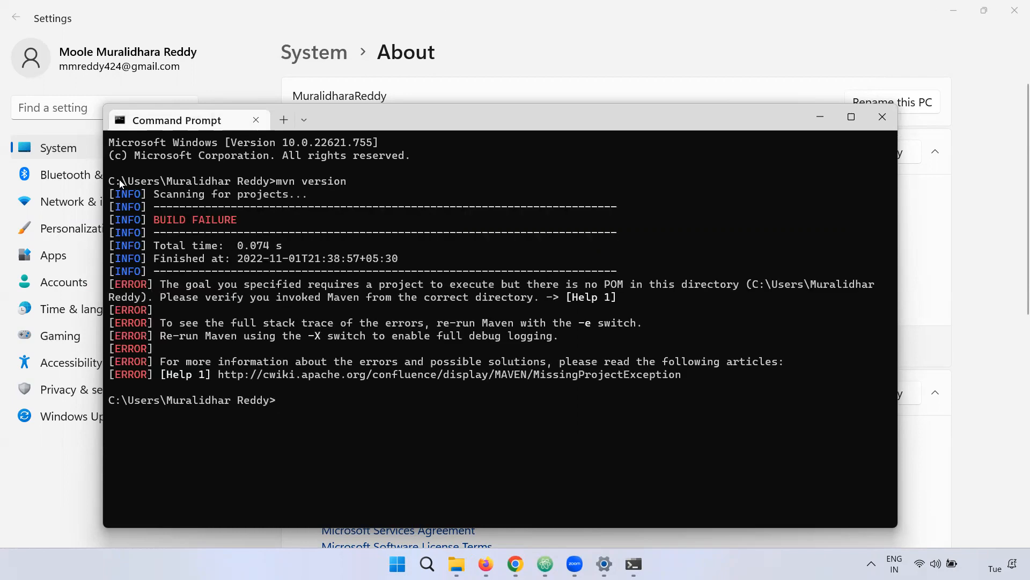
left_click_drag(120, 179, 370, 201)
Run mvn --version and examine the reported Maven version, Maven home path and Java version
left_click(254, 324)
type("mvn --version")
key("Return")
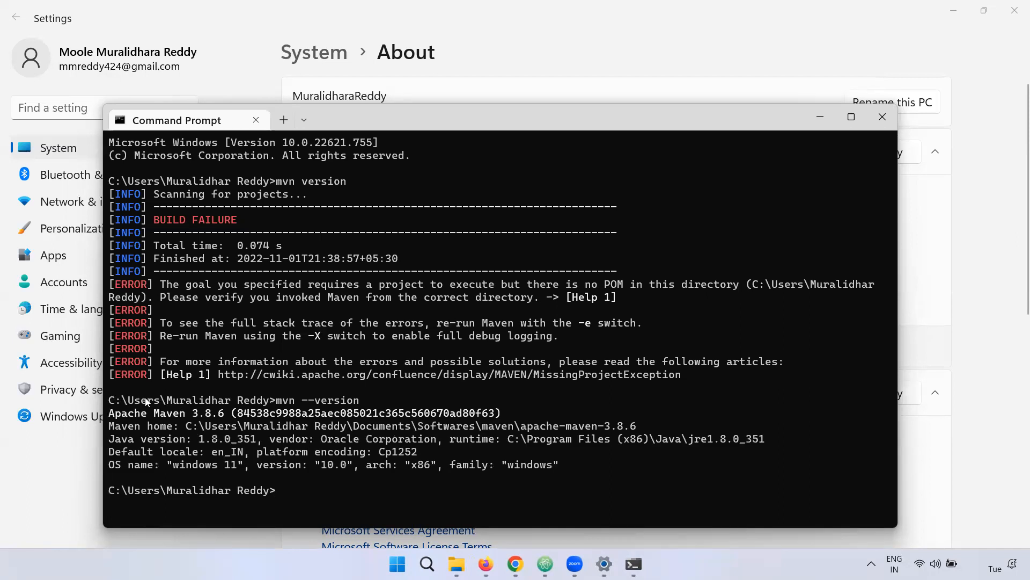
left_click_drag(109, 400, 374, 402)
left_click_drag(109, 413, 480, 414)
right_click(479, 413)
left_click_drag(194, 425, 636, 427)
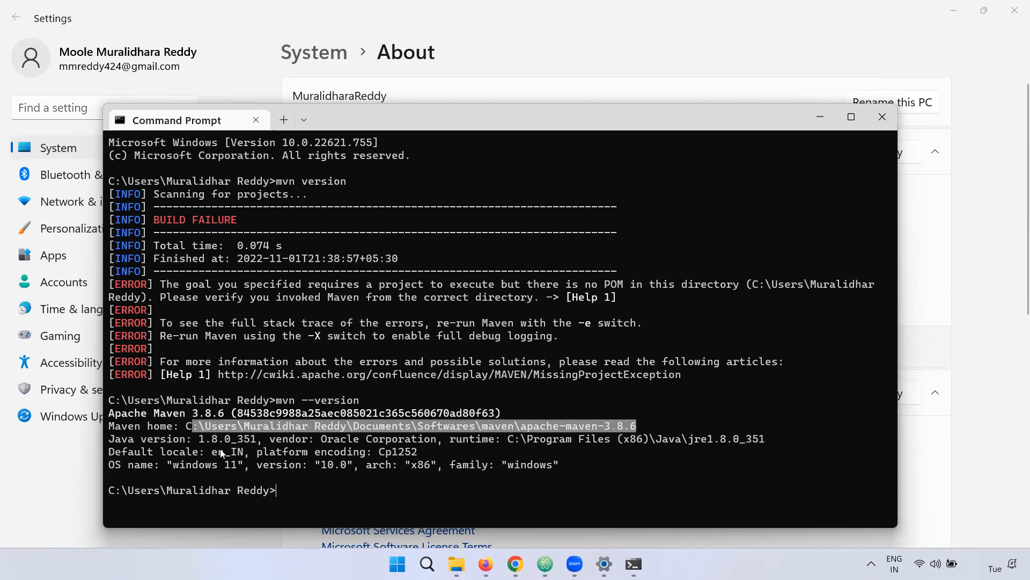
left_click_drag(129, 438, 269, 439)
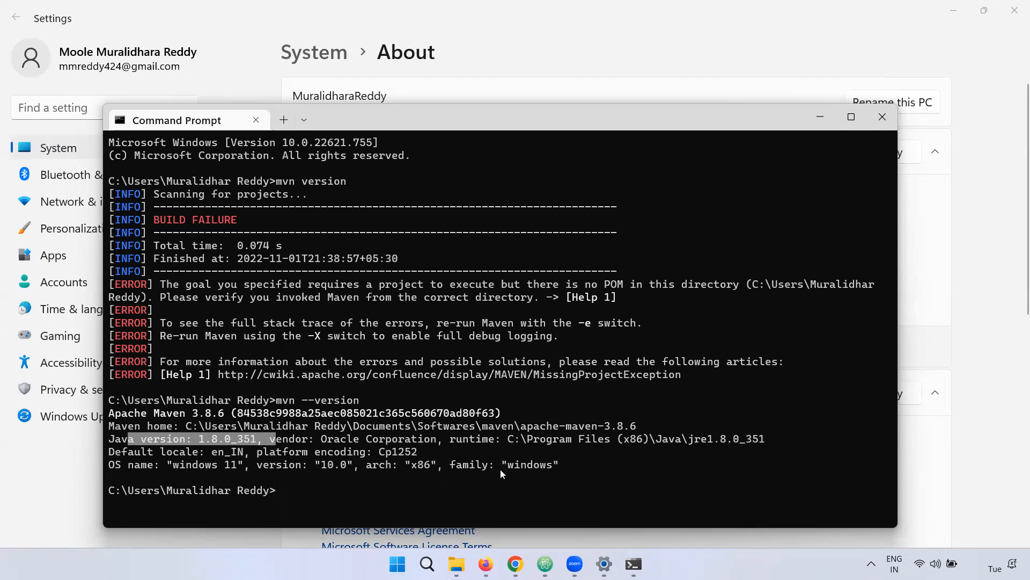
Switch to the Atom notes and correct the verification command under Step 6 to mvn --version
key("alt+Tab")
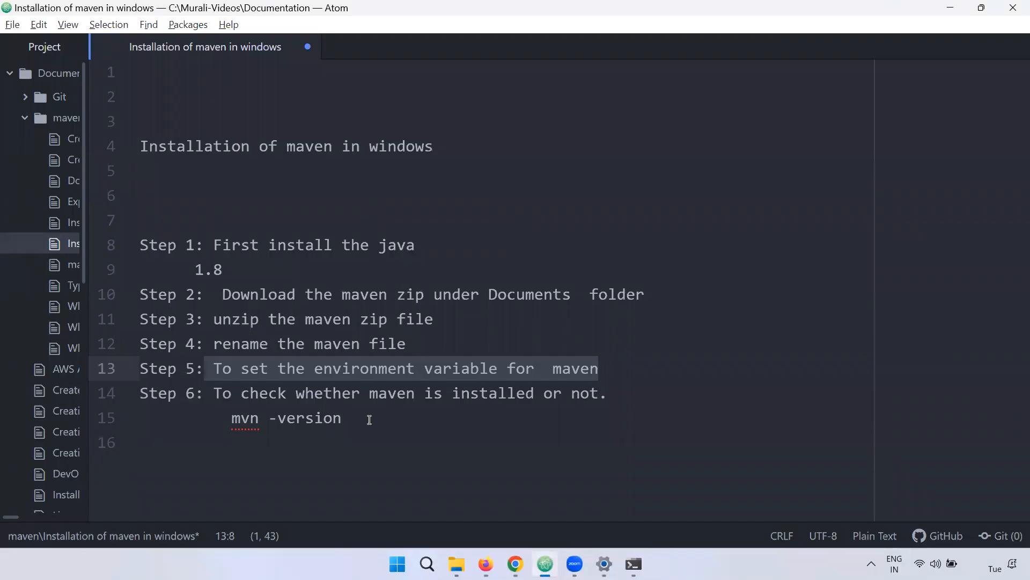
left_click(278, 418)
type("-")
key("End")
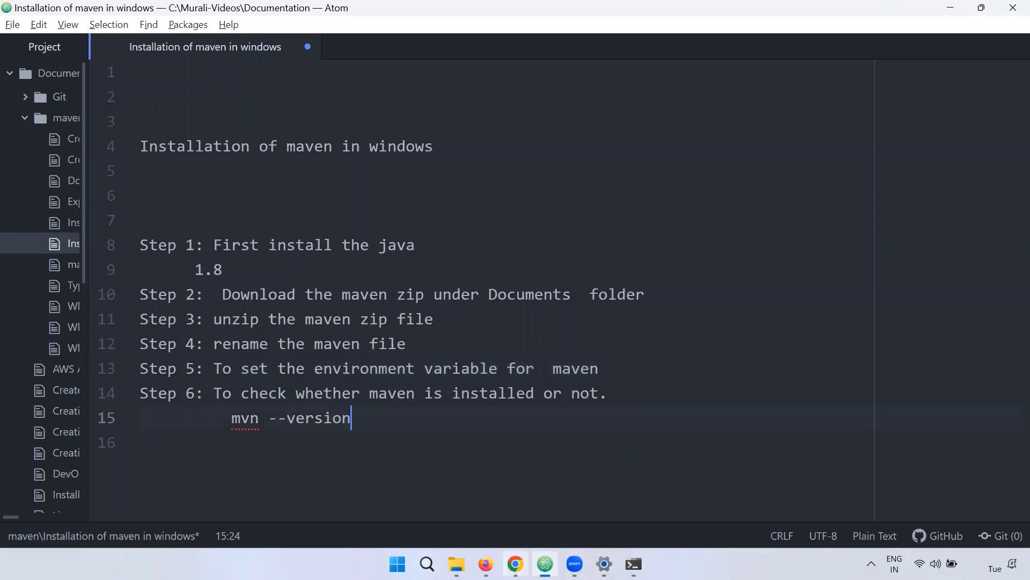
Switch to the Google Slides presentation in Firefox and start the slideshow from the Thank You slide
left_click(486, 563)
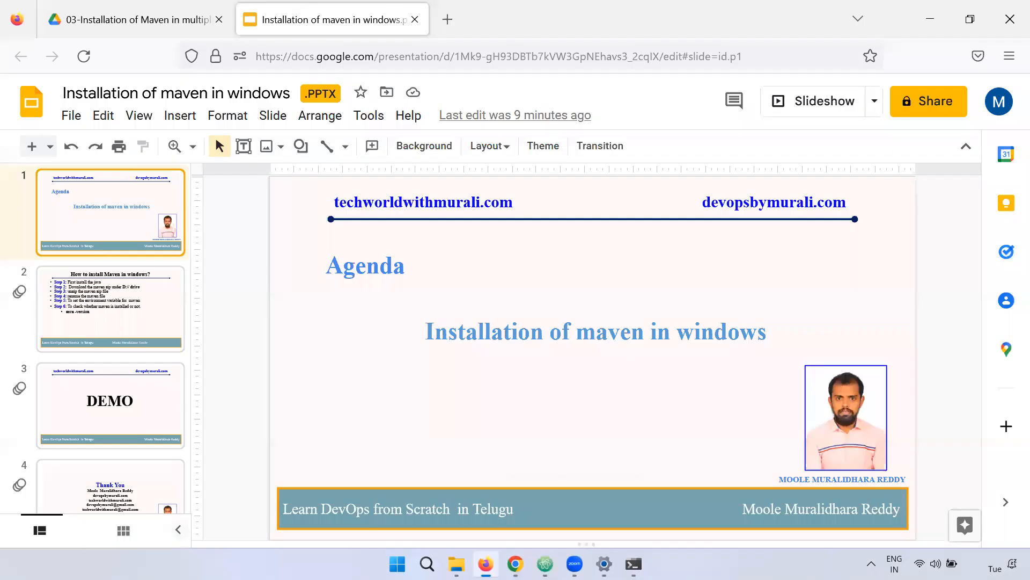
left_click(110, 489)
left_click(819, 98)
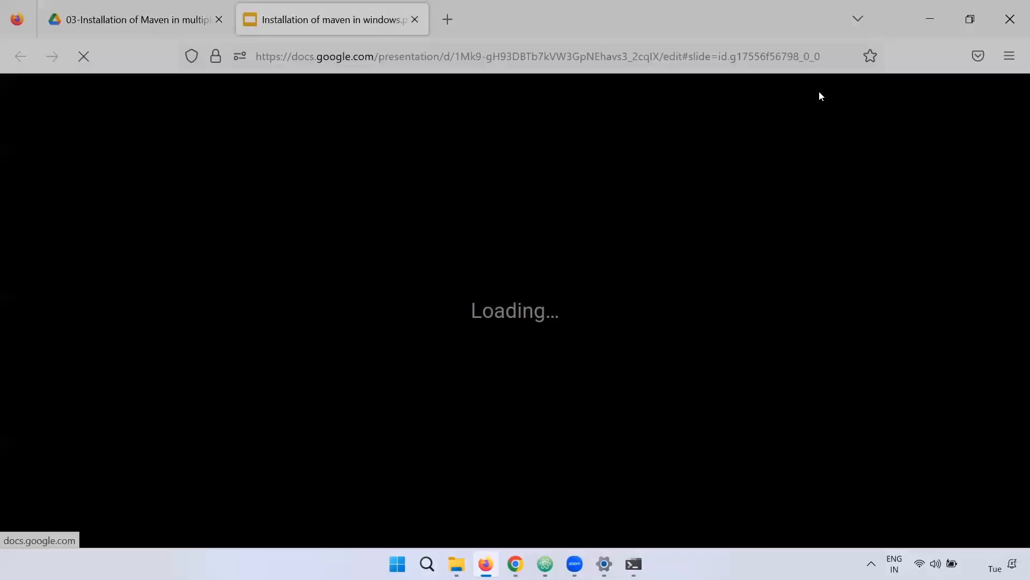